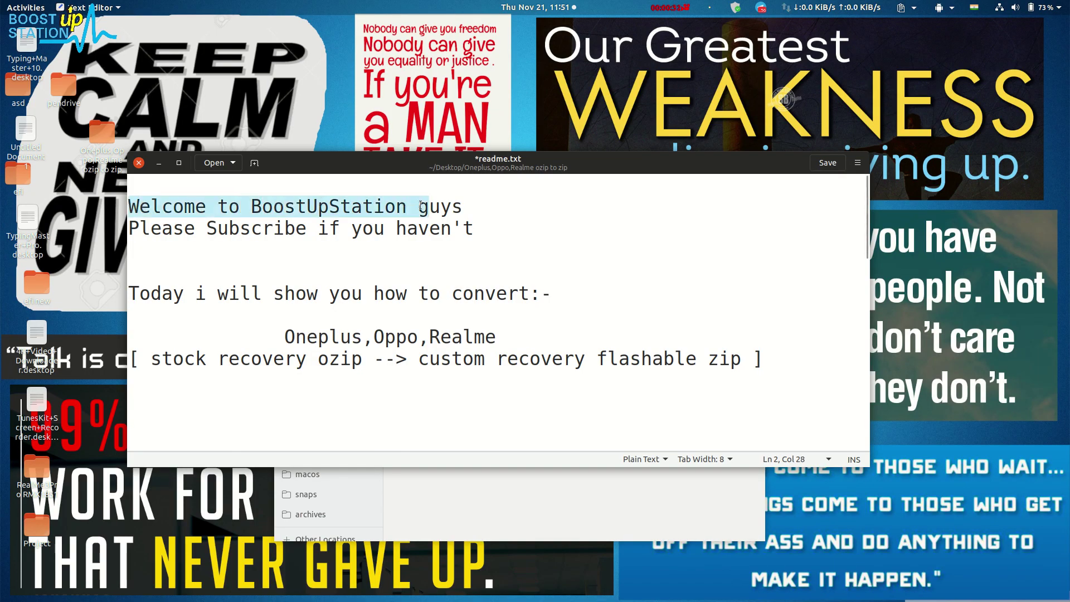
Highlight the readme's intro lines: subscribe note, conversion intro, brands, and the ozip-to-zip phrases
{"action": "left_click_drag", "start_coordinate": [131, 227], "coordinate": [475, 228]}
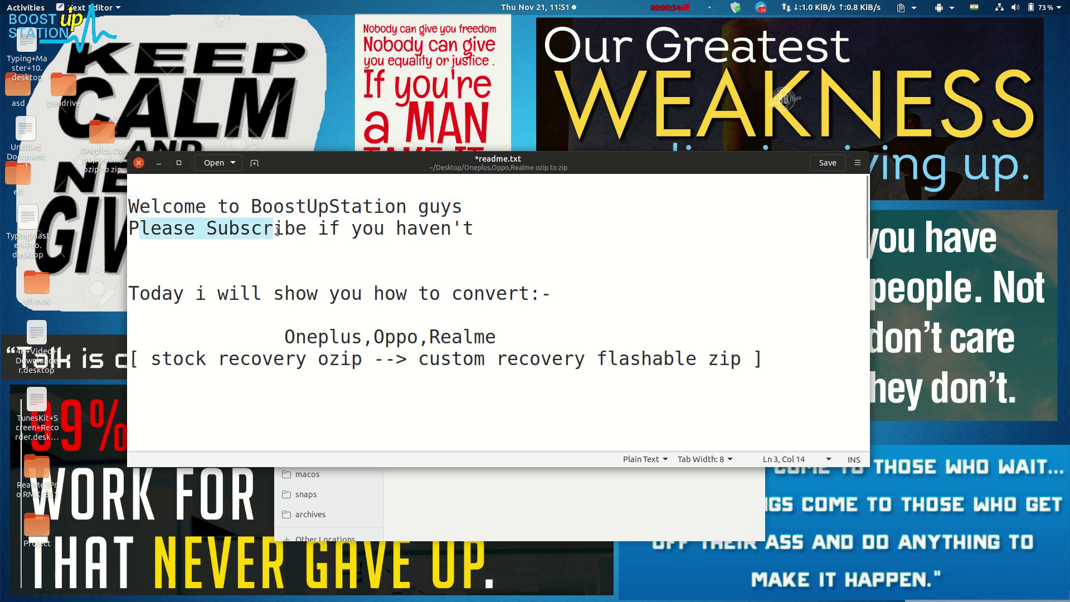
{"action": "left_click_drag", "start_coordinate": [174, 293], "coordinate": [543, 292]}
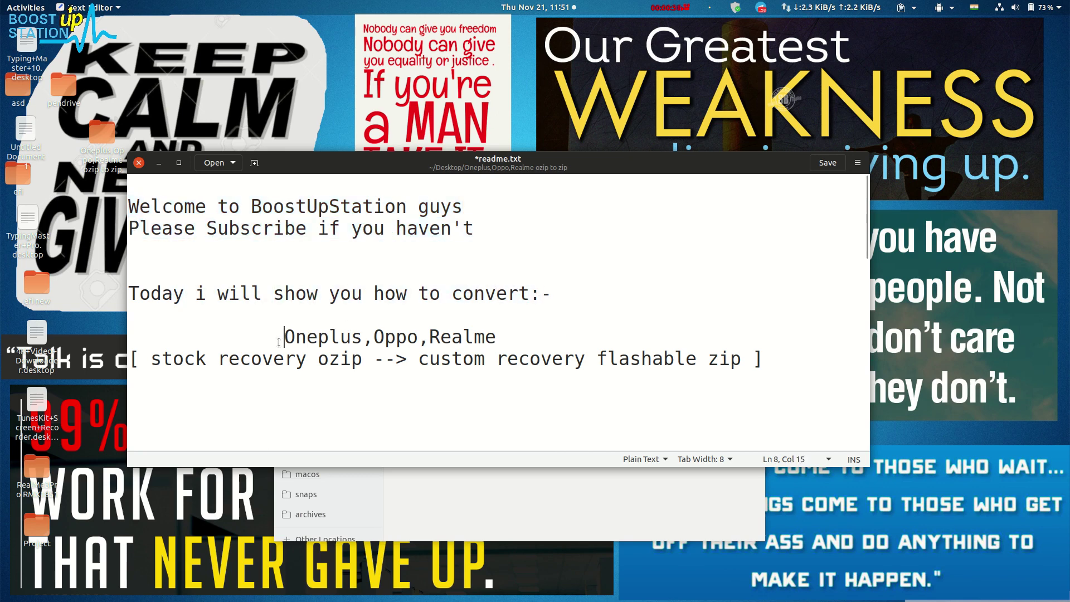
{"action": "left_click_drag", "start_coordinate": [284, 337], "coordinate": [500, 341]}
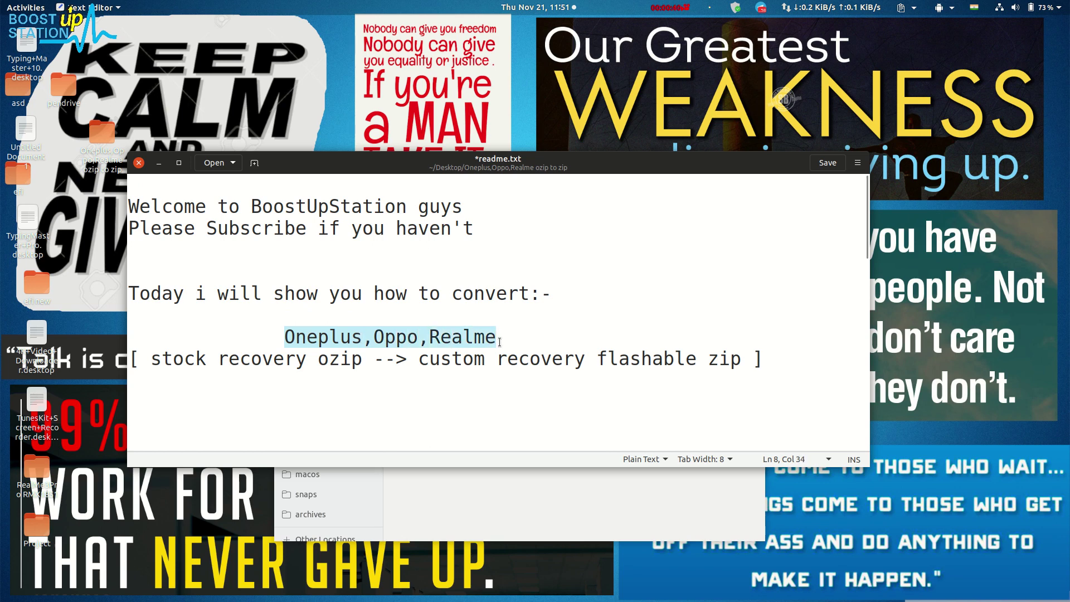
{"action": "left_click_drag", "start_coordinate": [173, 360], "coordinate": [359, 362]}
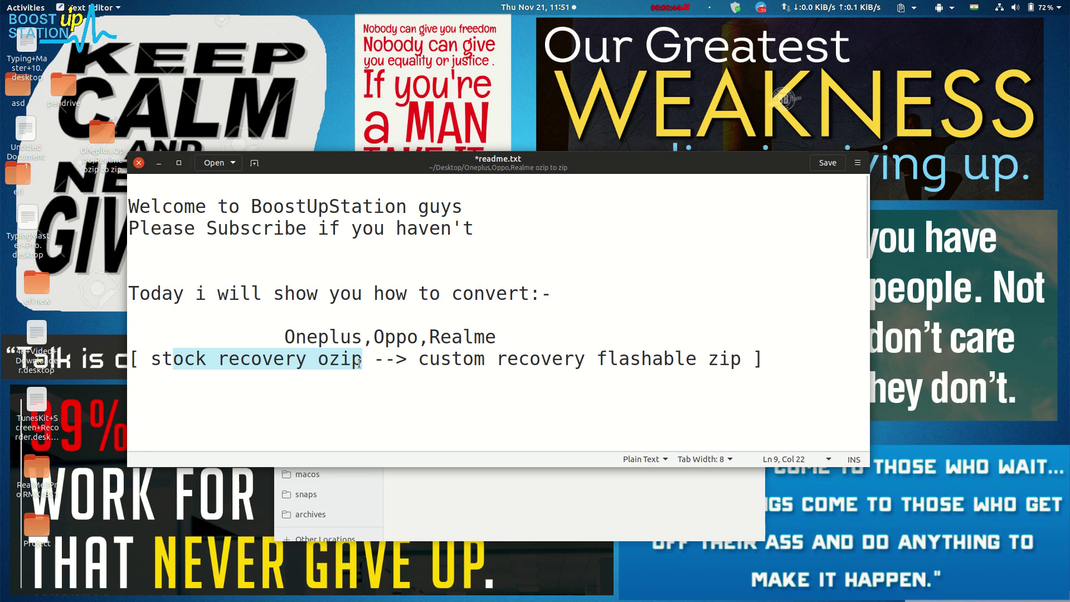
{"action": "left_click", "coordinate": [417, 361]}
{"action": "left_click_drag", "start_coordinate": [417, 361], "coordinate": [737, 363]}
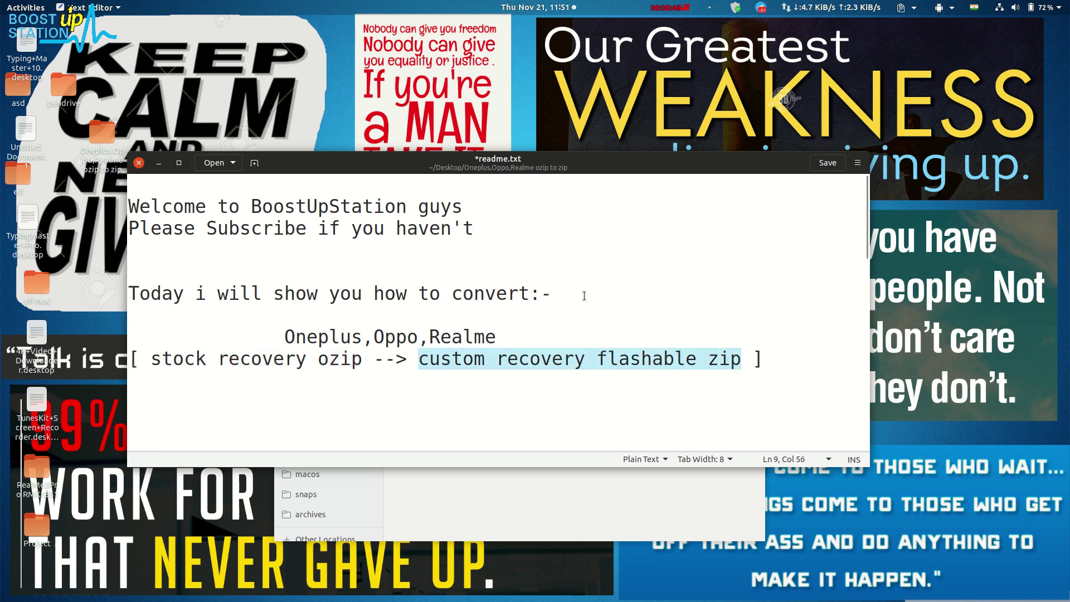
{"action": "left_click", "coordinate": [779, 359]}
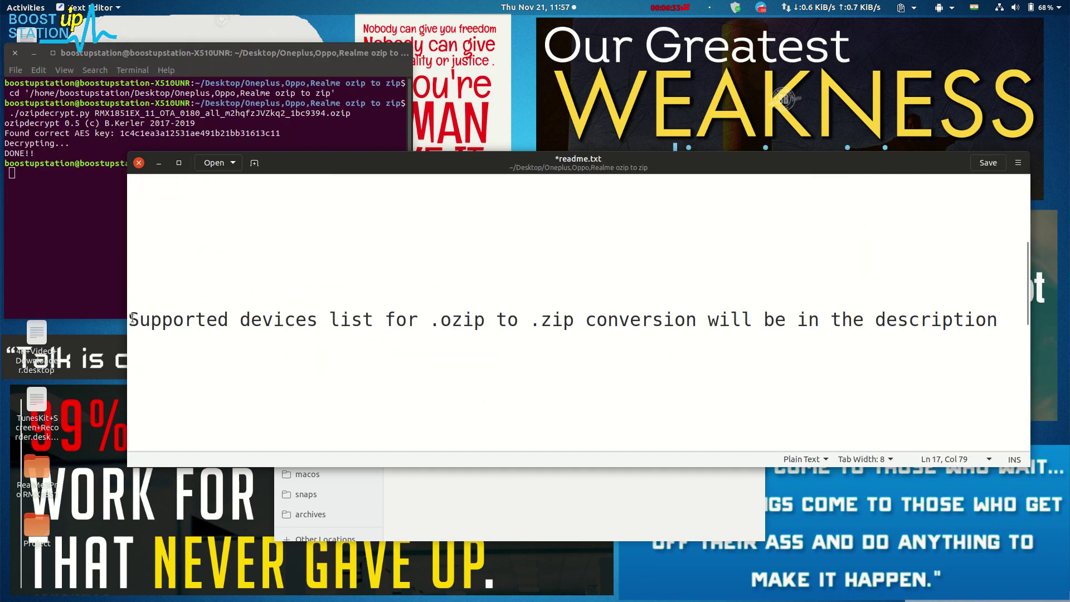
Highlight the supported-devices sentence and place the caret around .ozip
{"action": "mouse_move", "coordinate": [131, 318]}
{"action": "left_mouse_down"}
{"action": "mouse_move", "coordinate": [684, 329]}
{"action": "mouse_move", "coordinate": [997, 320]}
{"action": "left_mouse_up"}
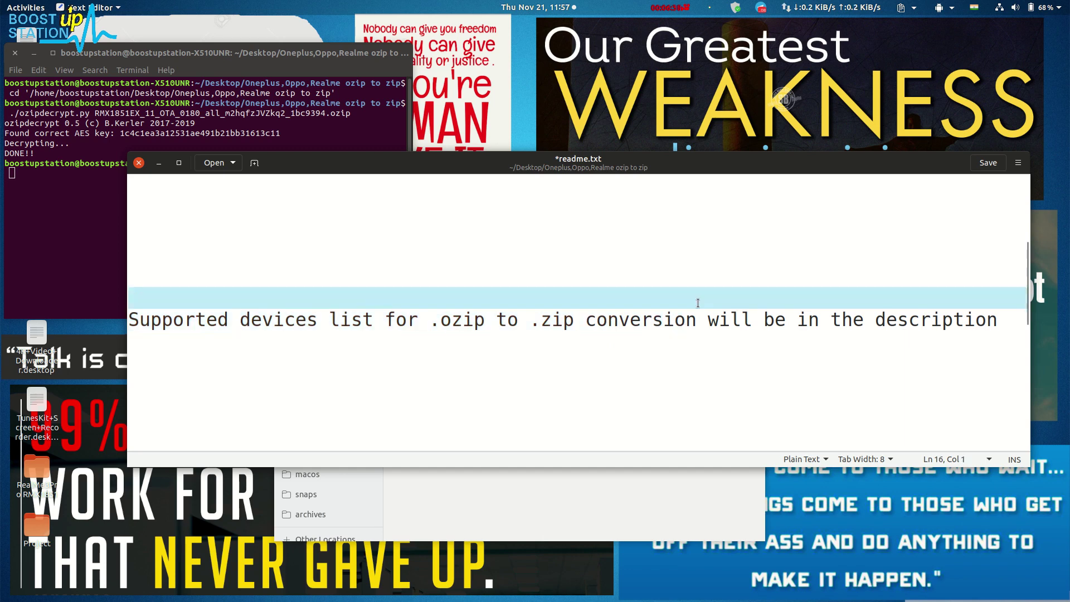
{"action": "left_click", "coordinate": [993, 322]}
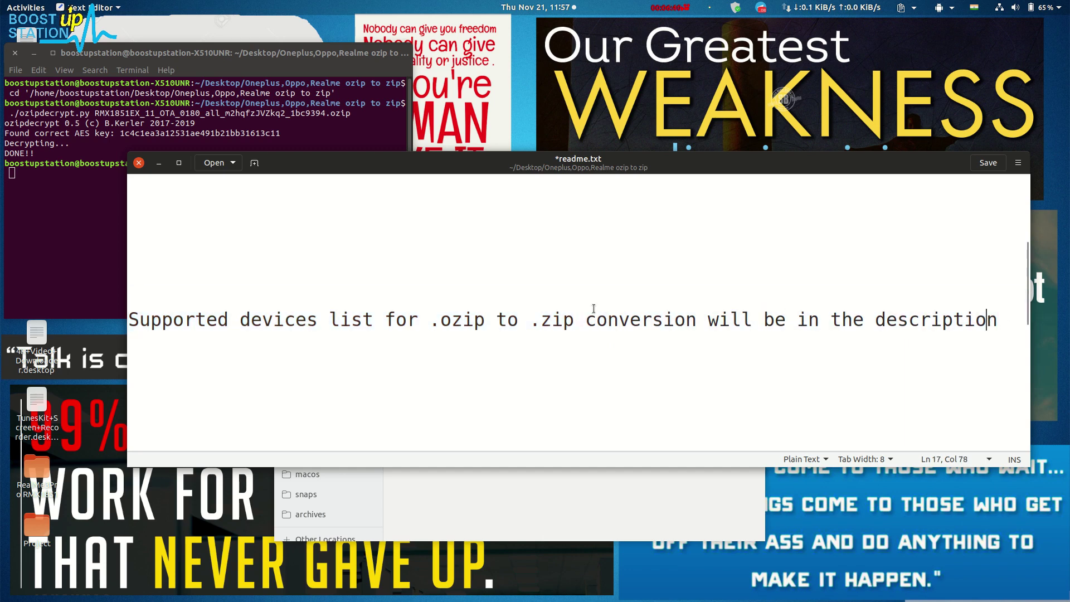
{"action": "left_click", "coordinate": [431, 320]}
{"action": "left_click", "coordinate": [484, 320]}
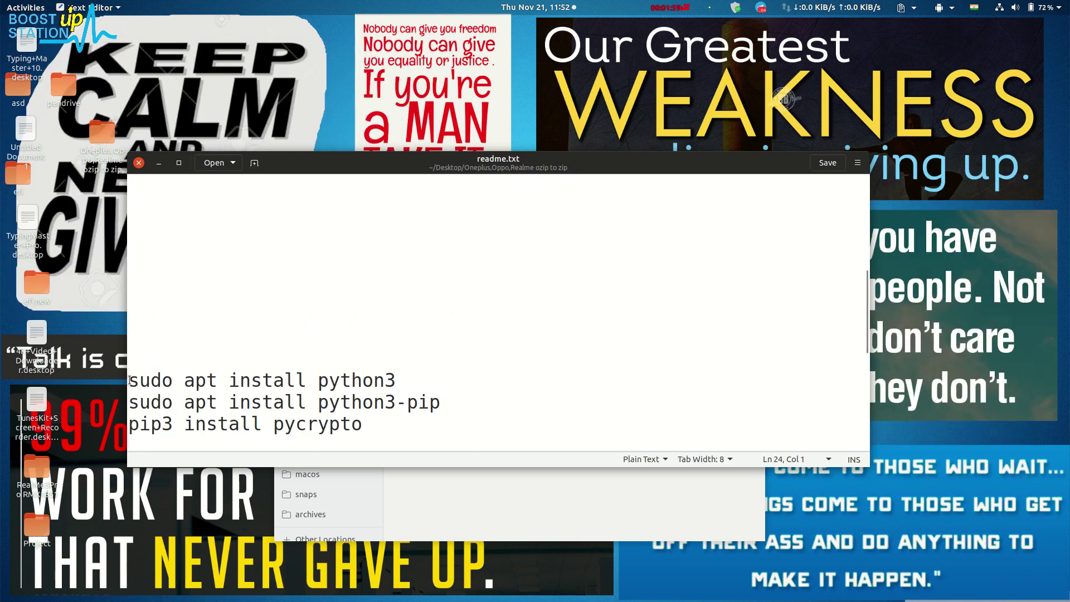
Highlight the three dependency install commands, then open a new terminal window
{"action": "left_click_drag", "start_coordinate": [130, 380], "coordinate": [369, 424]}
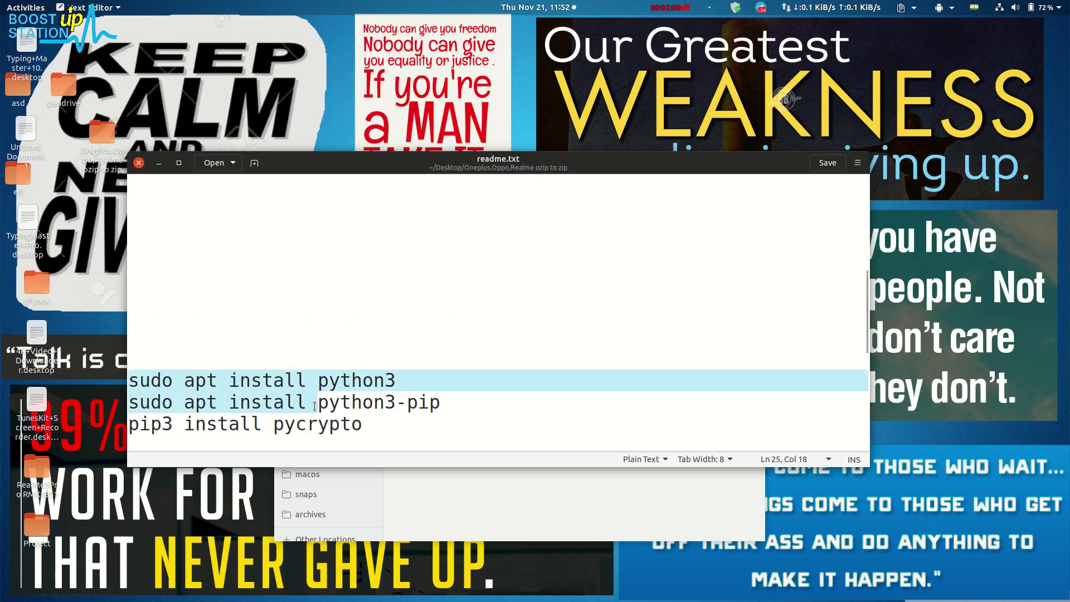
{"action": "left_click", "coordinate": [369, 423]}
{"action": "left_click", "coordinate": [296, 360]}
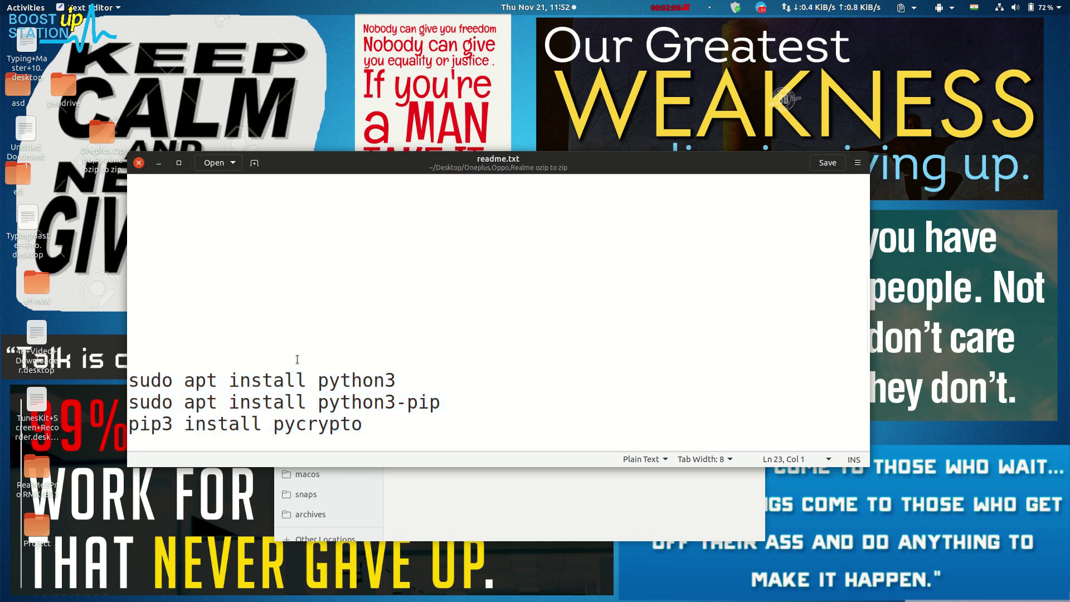
{"action": "key", "text": "ctrl+alt+t"}
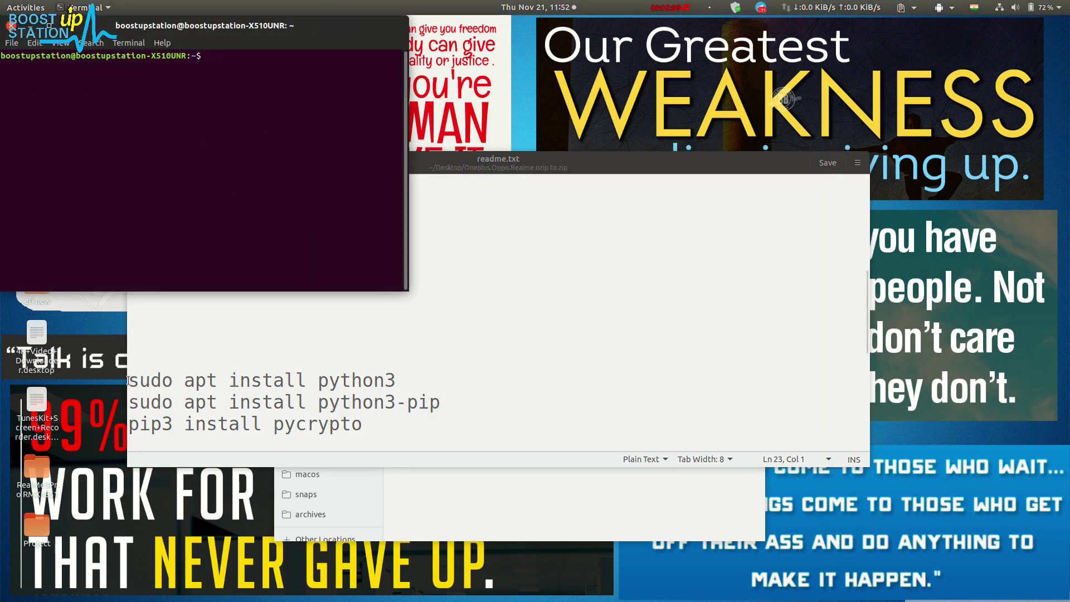
Paste the sudo apt install python3 command from the readme and run it with the password
{"action": "left_click_drag", "start_coordinate": [129, 381], "coordinate": [396, 381]}
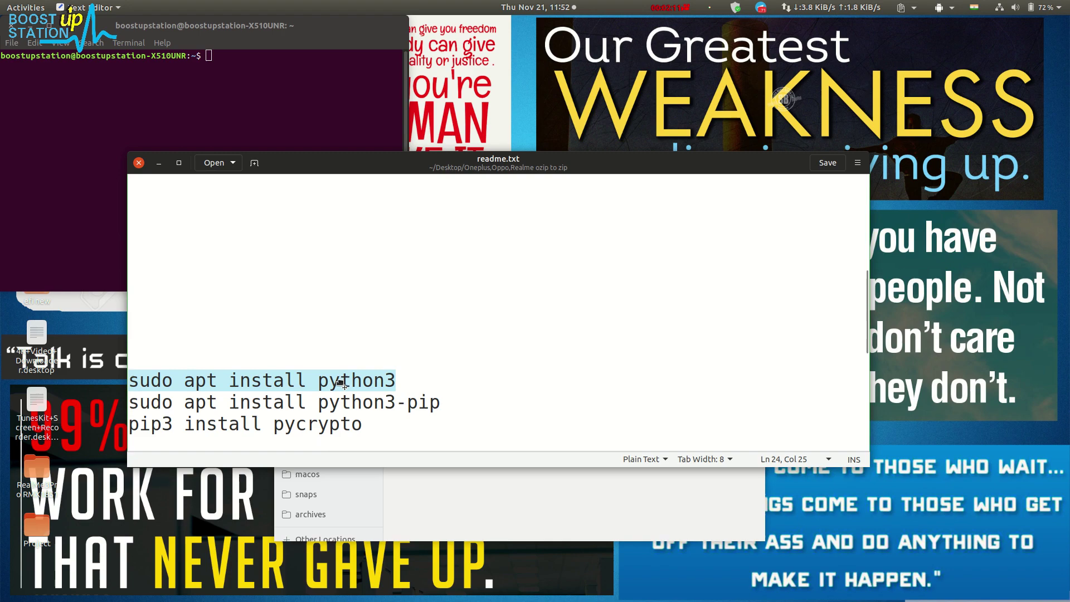
{"action": "middle_click", "coordinate": [282, 112]}
{"action": "key", "text": "Return"}
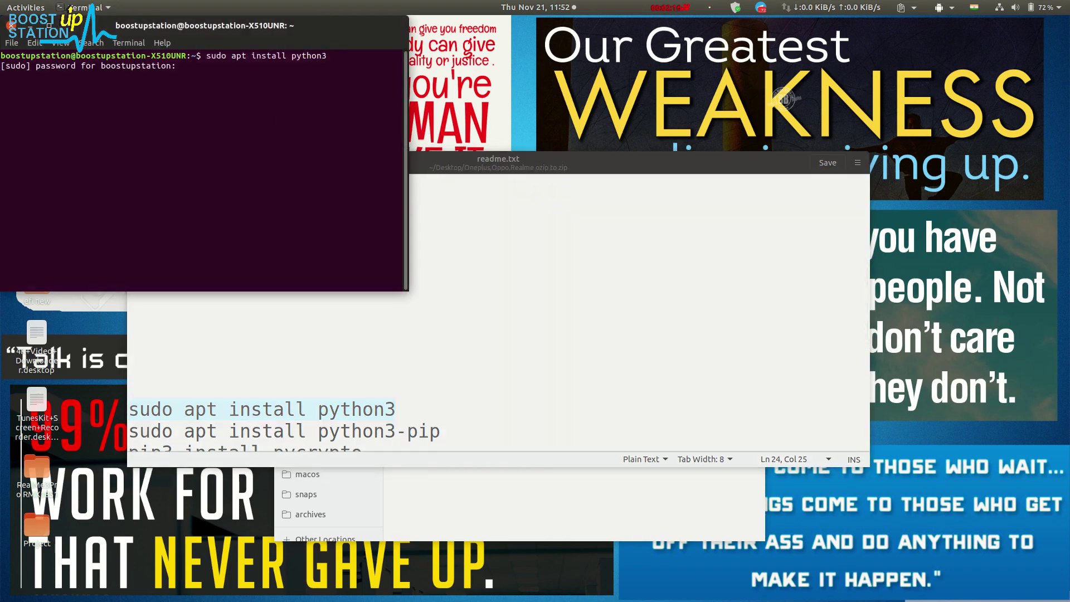
{"action": "key", "text": "Return"}
{"action": "mouse_move", "coordinate": [101, 96]}
{"action": "left_mouse_down"}
{"action": "mouse_move", "coordinate": [48, 105]}
{"action": "mouse_move", "coordinate": [275, 107]}
{"action": "left_mouse_up"}
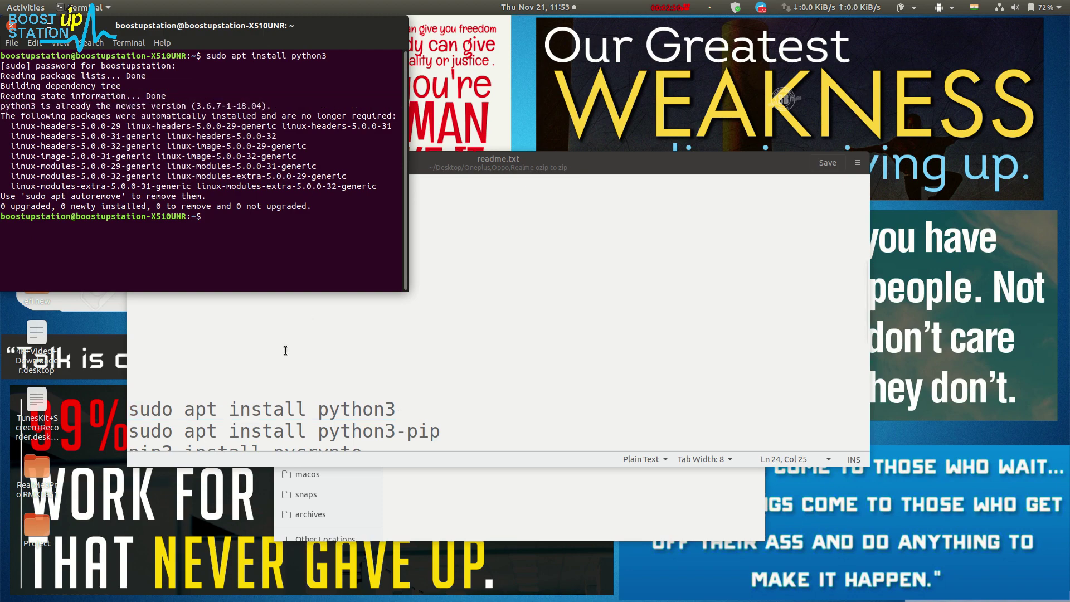
{"action": "left_click", "coordinate": [256, 393]}
{"action": "scroll", "coordinate": [256, 393], "scroll_direction": "down", "scroll_amount": 3}
{"action": "scroll", "coordinate": [256, 394], "scroll_direction": "down", "scroll_amount": 1}
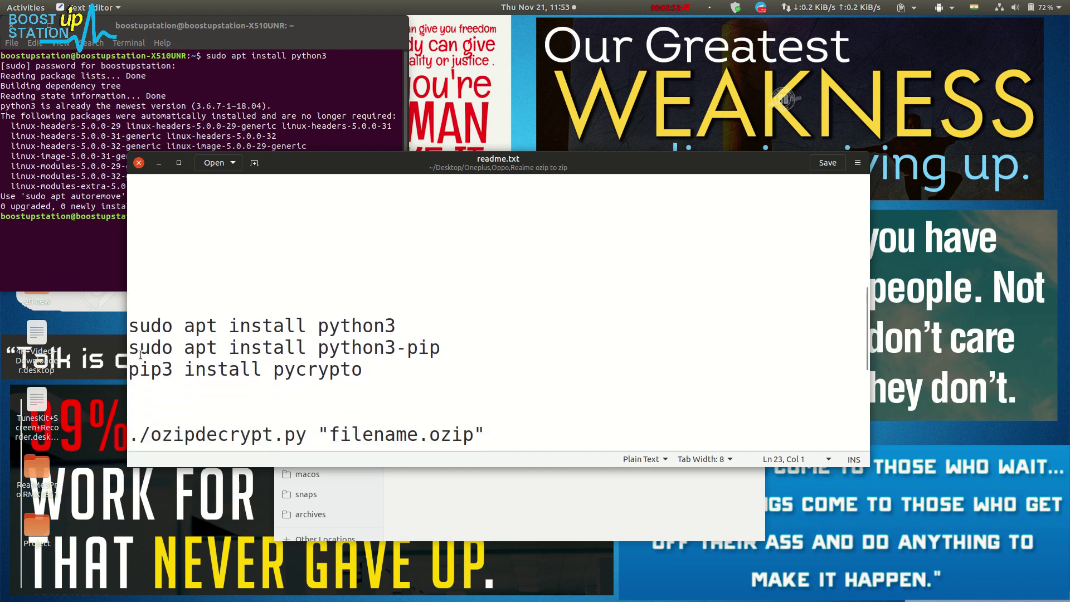
Run sudo apt install python3-pip, which reports it is already up to date
{"action": "left_click_drag", "start_coordinate": [132, 348], "coordinate": [445, 345]}
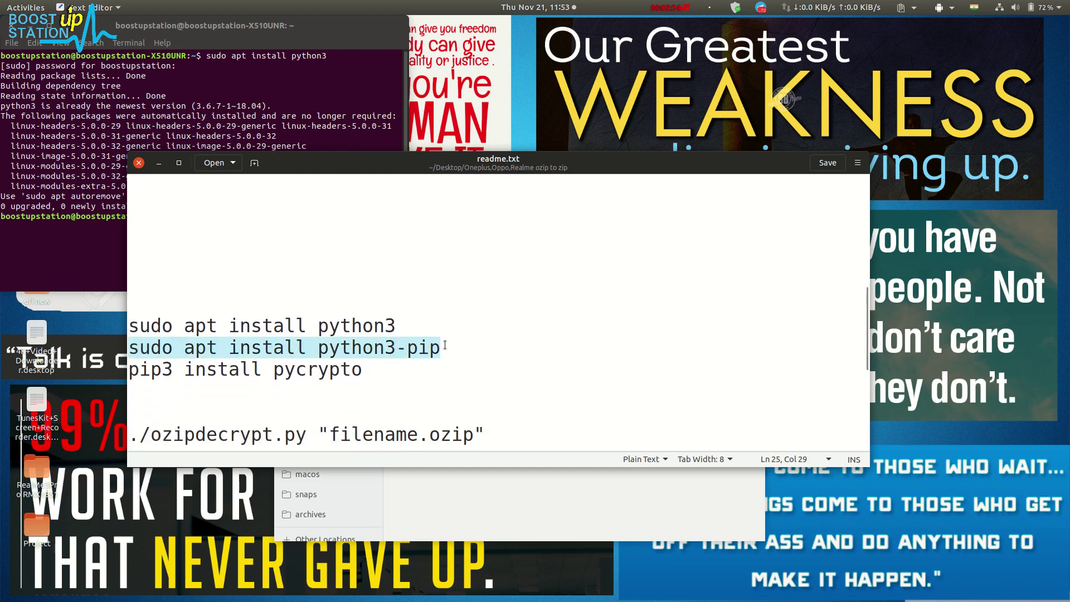
{"action": "middle_click", "coordinate": [248, 124]}
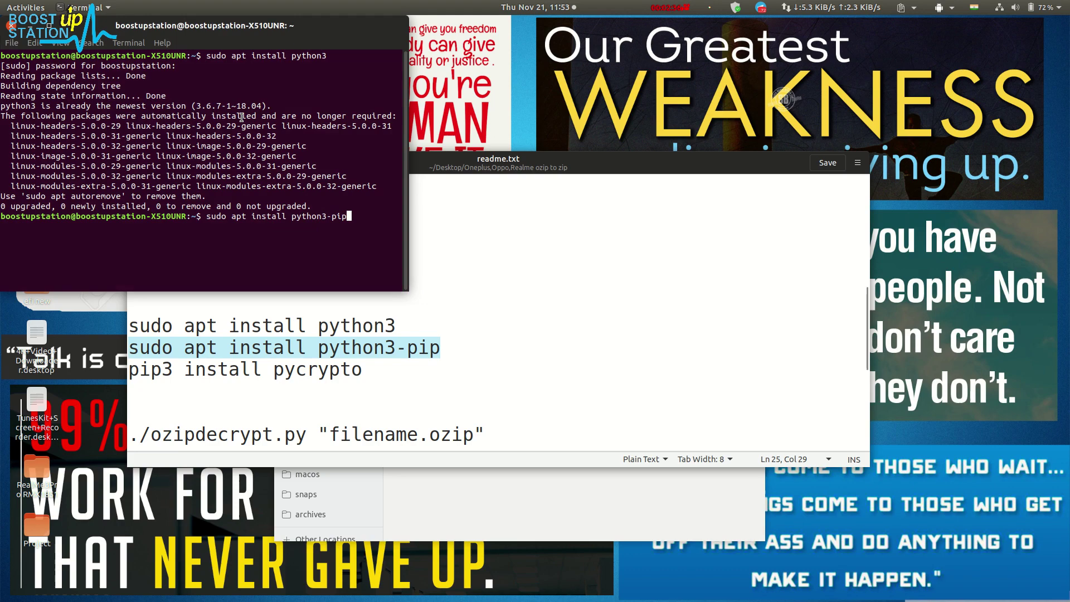
{"action": "key", "text": "Return"}
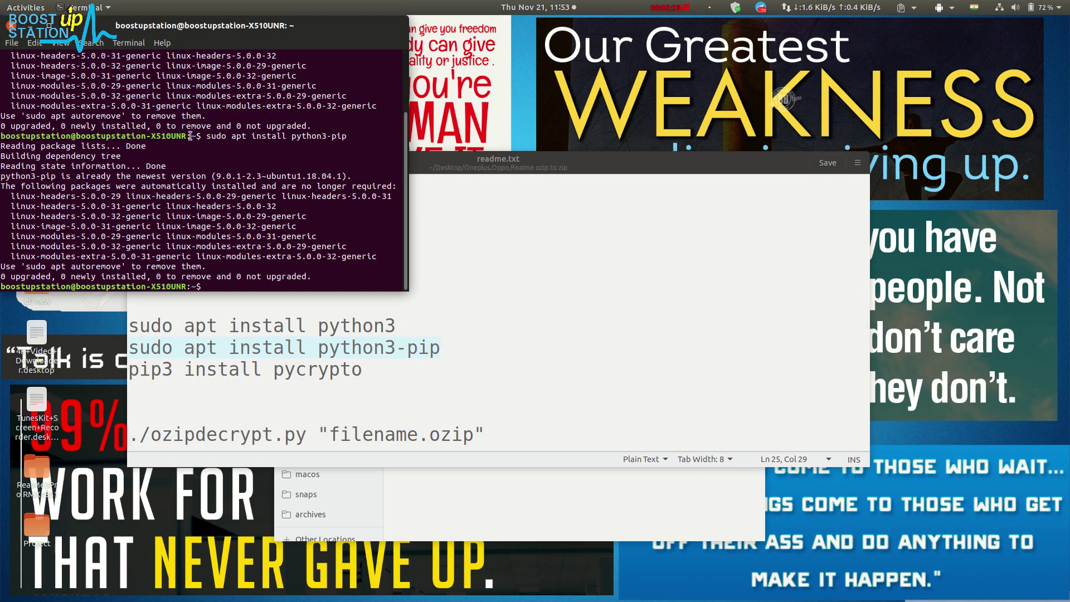
{"action": "left_click_drag", "start_coordinate": [216, 135], "coordinate": [273, 144]}
Run pip3 install pycrypto and confirm the successful installation message
{"action": "left_click_drag", "start_coordinate": [129, 369], "coordinate": [356, 369]}
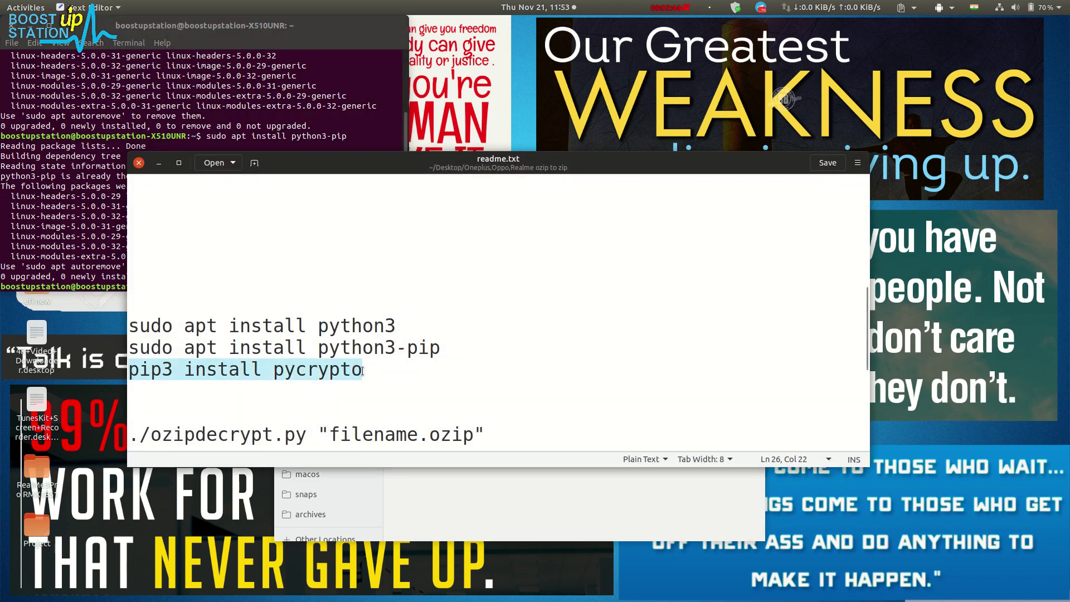
{"action": "middle_click", "coordinate": [90, 204]}
{"action": "key", "text": "Return"}
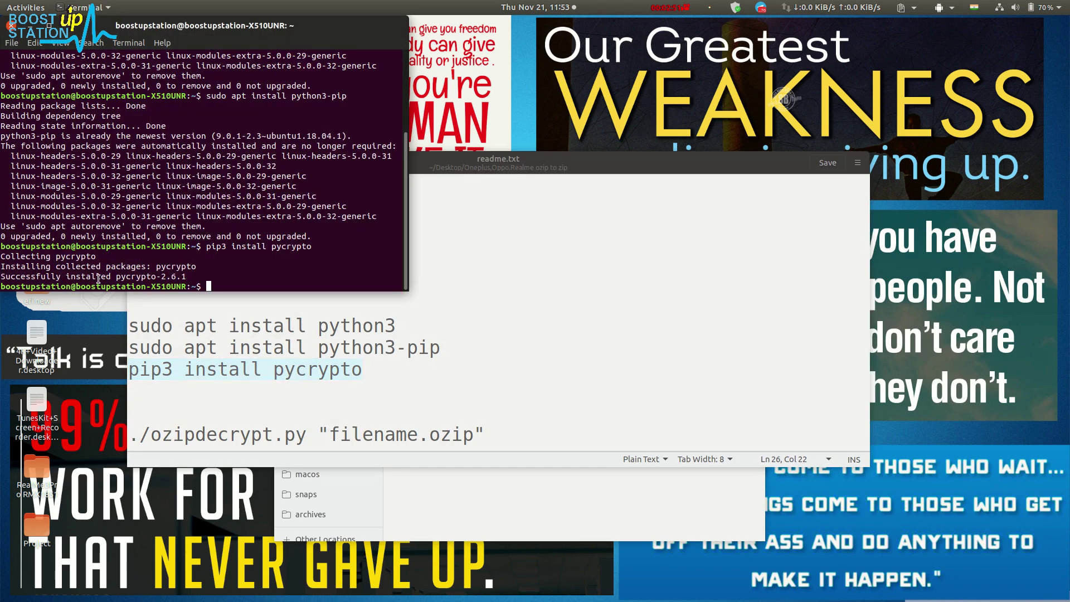
{"action": "left_click_drag", "start_coordinate": [98, 279], "coordinate": [164, 276]}
Place the caret after the readme's pycrypto line, then bring the ozip folder forward
{"action": "left_click", "coordinate": [201, 282]}
{"action": "left_click", "coordinate": [253, 394]}
{"action": "left_click", "coordinate": [365, 370]}
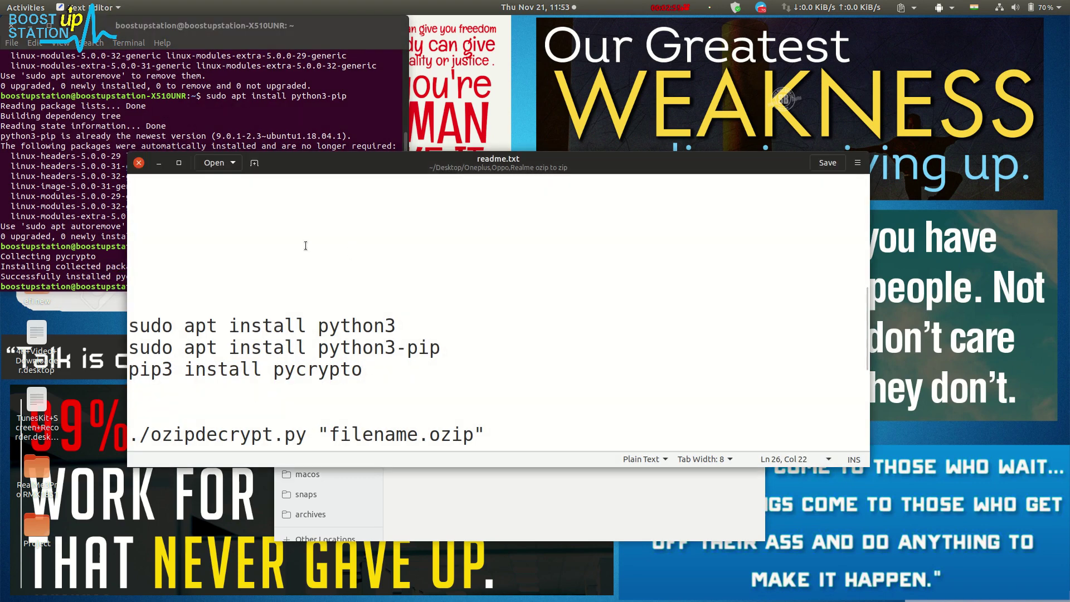
{"action": "left_click", "coordinate": [487, 501]}
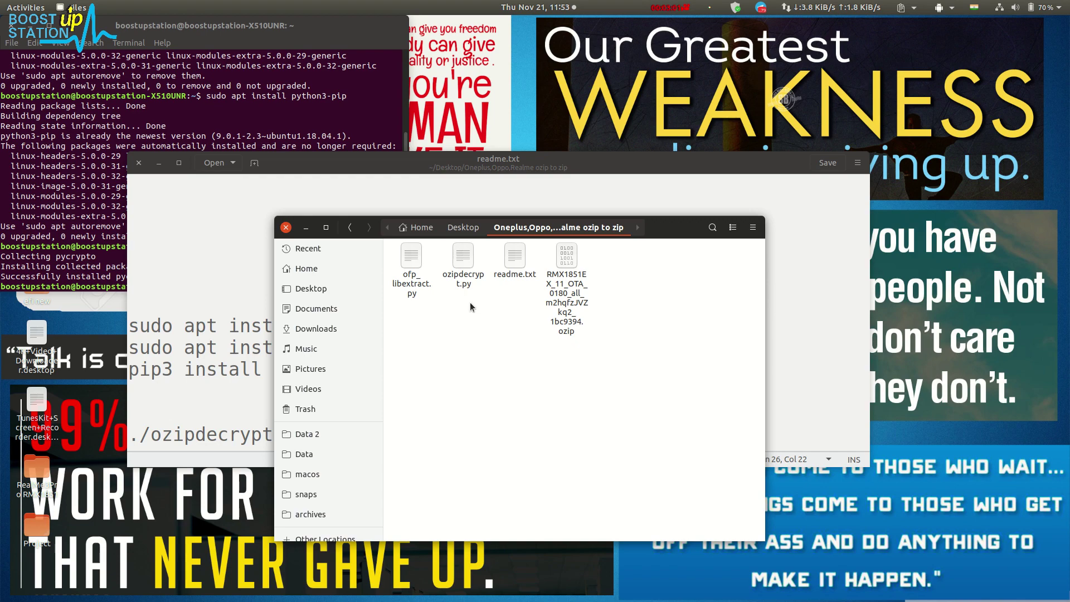
Select and deselect the helper files, then show Properties of the 2.9 GB RMX1851EX .ozip
{"action": "left_click_drag", "start_coordinate": [457, 297], "coordinate": [406, 268]}
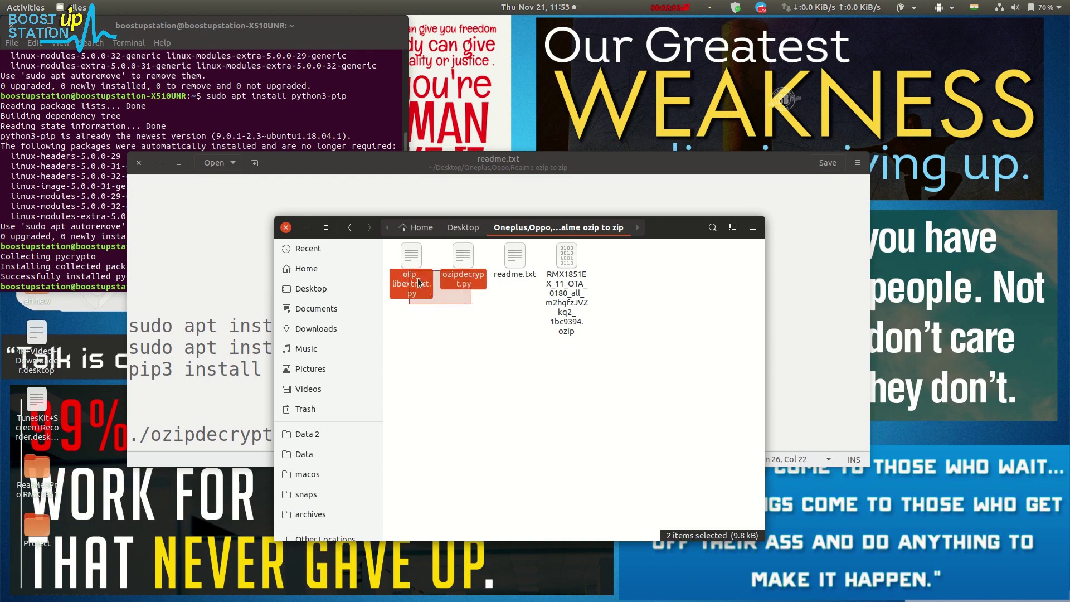
{"action": "left_click", "coordinate": [520, 302]}
{"action": "left_click_drag", "start_coordinate": [520, 301], "coordinate": [512, 253]}
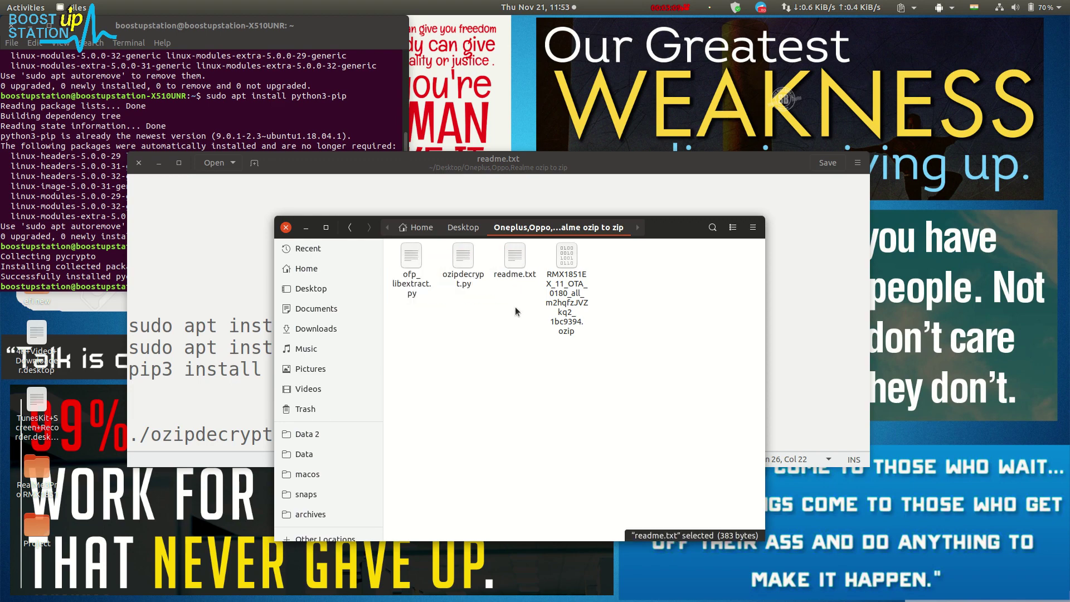
{"action": "mouse_move", "coordinate": [512, 254]}
{"action": "left_mouse_down"}
{"action": "mouse_move", "coordinate": [415, 275]}
{"action": "mouse_move", "coordinate": [402, 266]}
{"action": "left_mouse_up"}
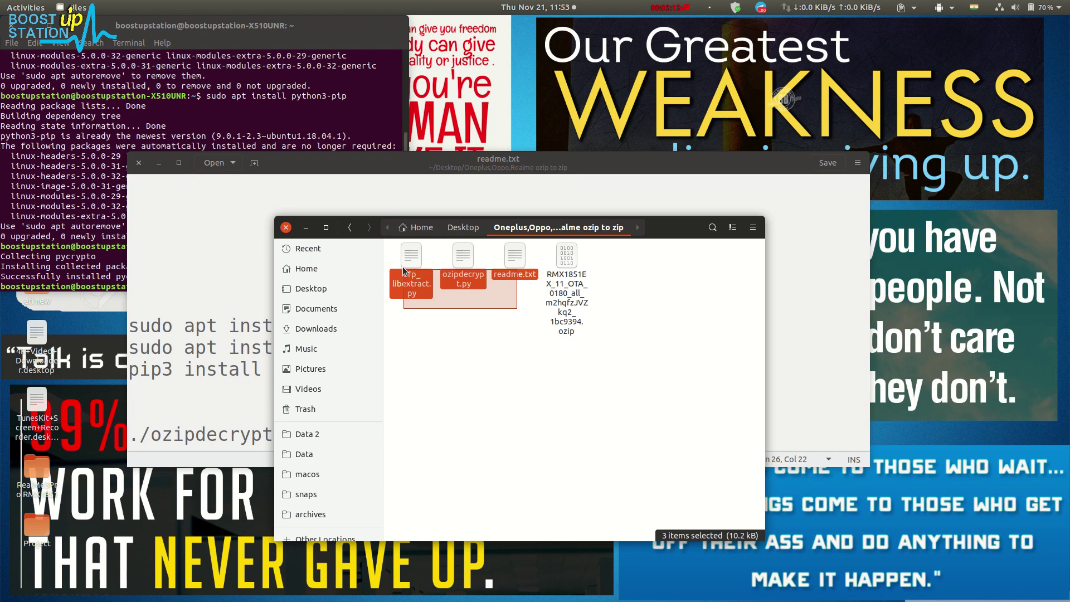
{"action": "left_click_drag", "start_coordinate": [402, 267], "coordinate": [405, 331]}
{"action": "left_click", "coordinate": [554, 298]}
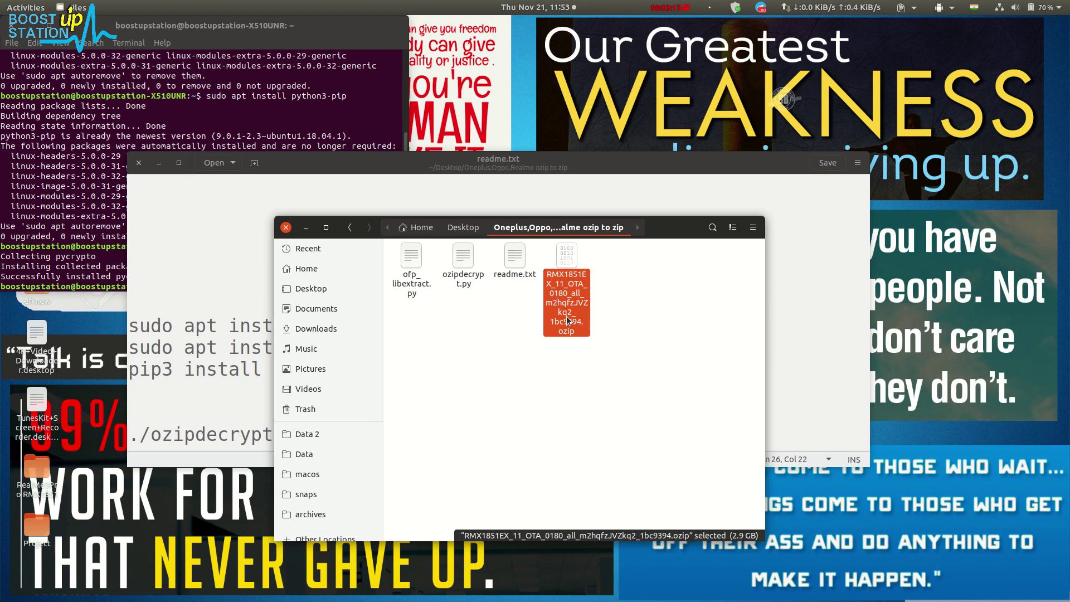
{"action": "key", "text": "ctrl+i"}
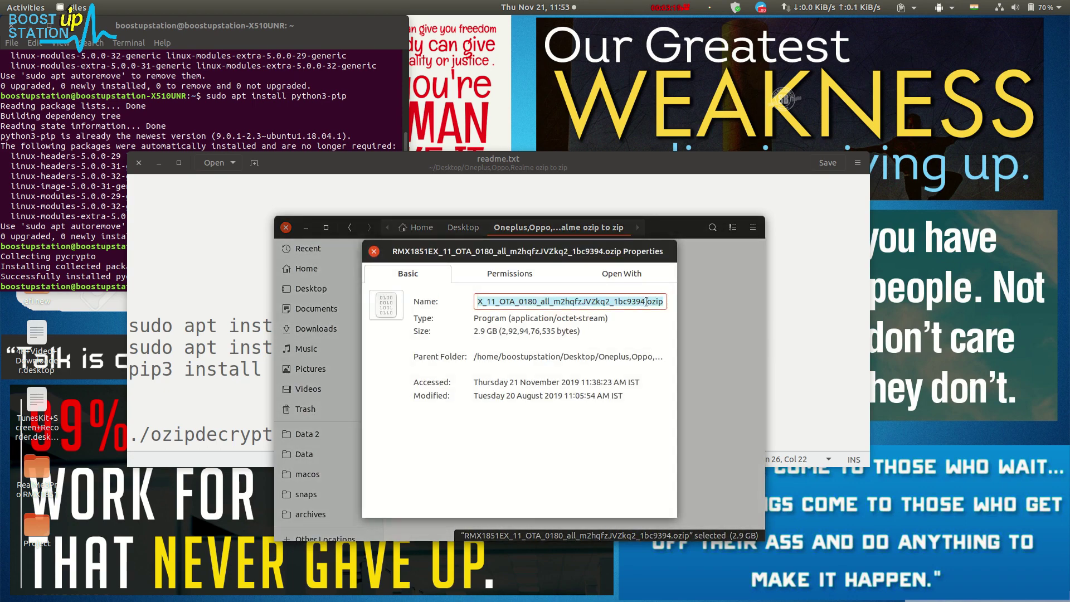
Highlight the ozip extension, close Properties, and select ofp_libextract.py and ozipdecrypt.py
{"action": "left_click", "coordinate": [646, 302]}
{"action": "left_click_drag", "start_coordinate": [646, 301], "coordinate": [672, 306]}
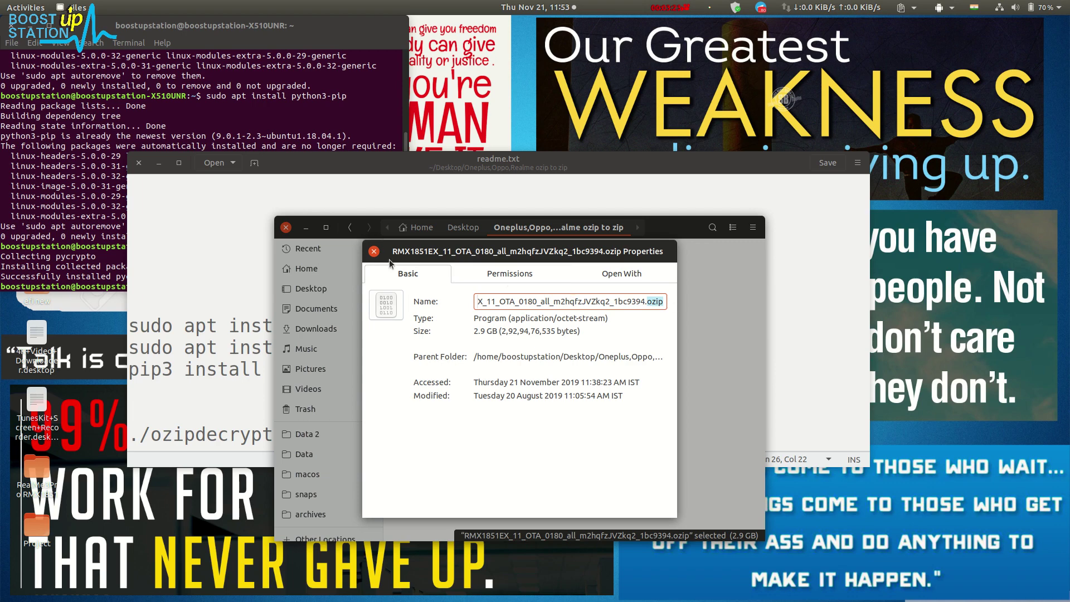
{"action": "left_click", "coordinate": [374, 250]}
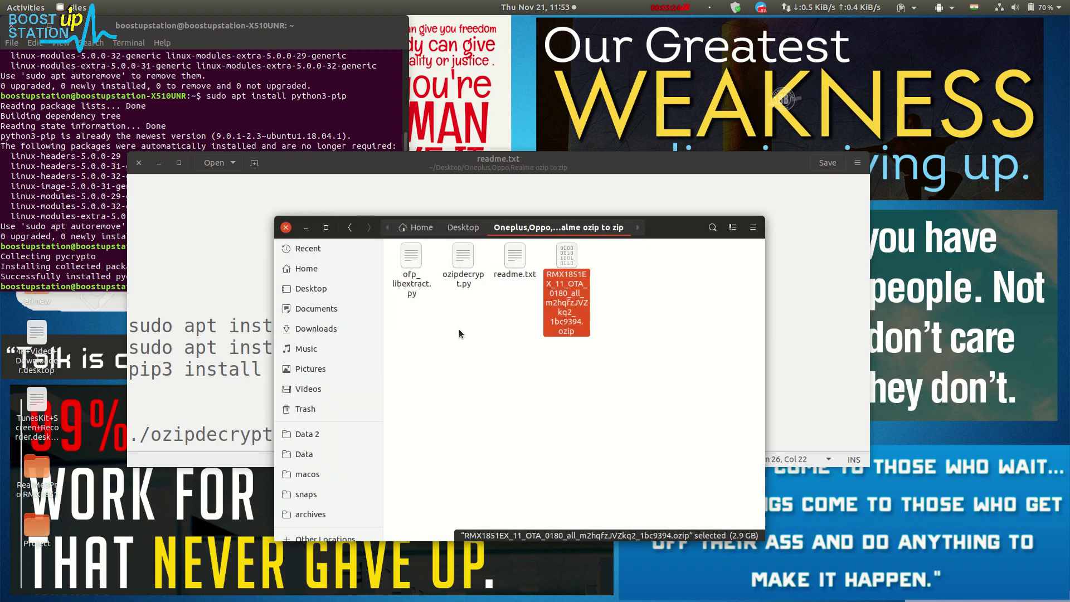
{"action": "left_click", "coordinate": [460, 334]}
{"action": "left_click_drag", "start_coordinate": [465, 305], "coordinate": [384, 273]}
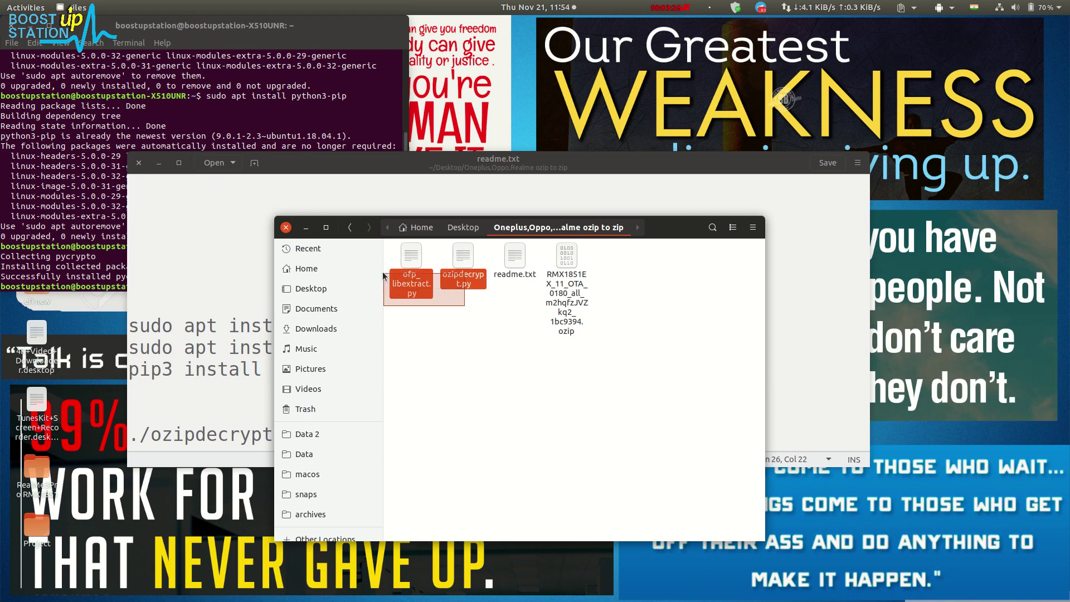
Open a terminal from the Oneplus,Oppo,Realme folder's right-click menu
{"action": "left_click", "coordinate": [16, 27]}
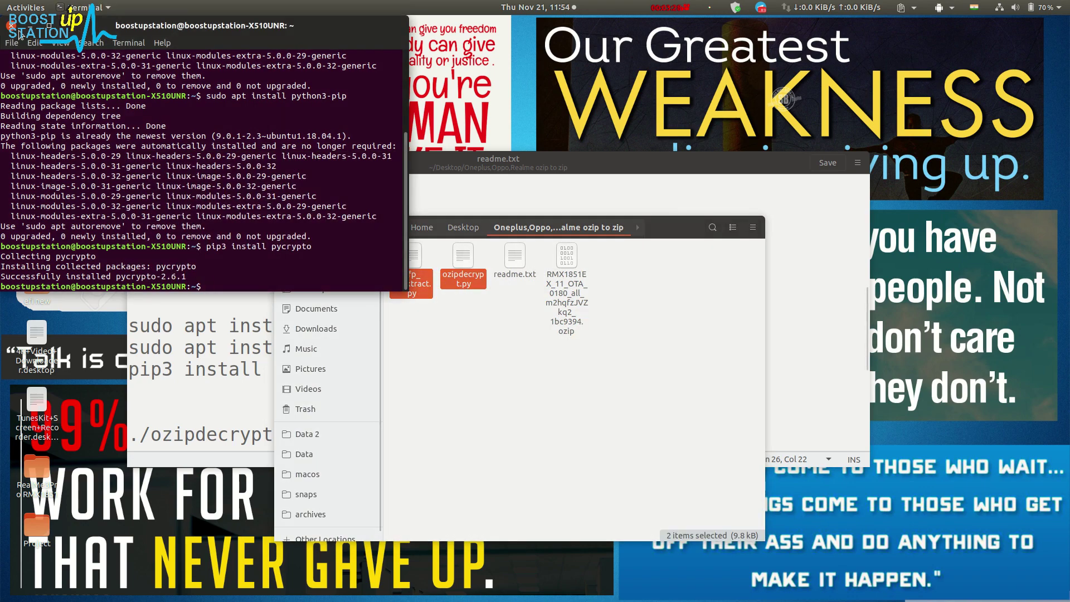
{"action": "left_click", "coordinate": [17, 27]}
{"action": "left_click", "coordinate": [451, 289]}
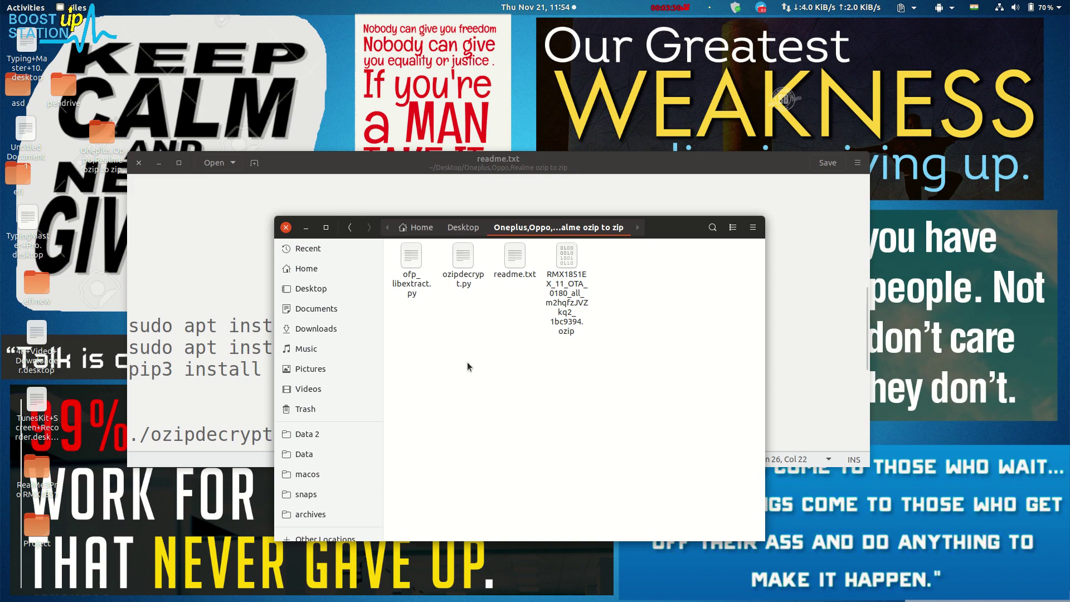
{"action": "right_click", "coordinate": [468, 365]}
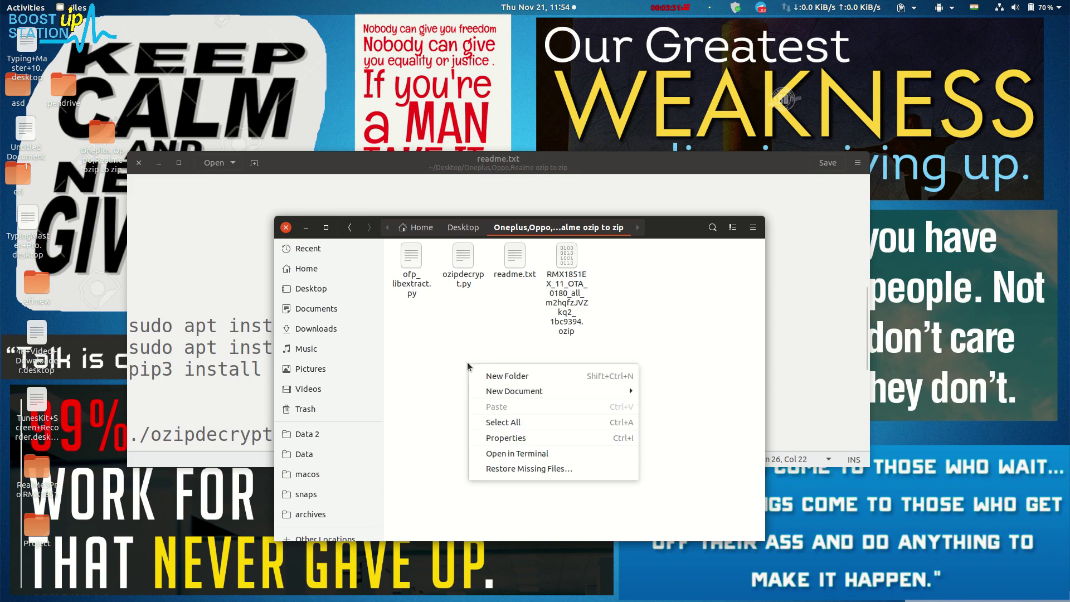
{"action": "left_click", "coordinate": [542, 452]}
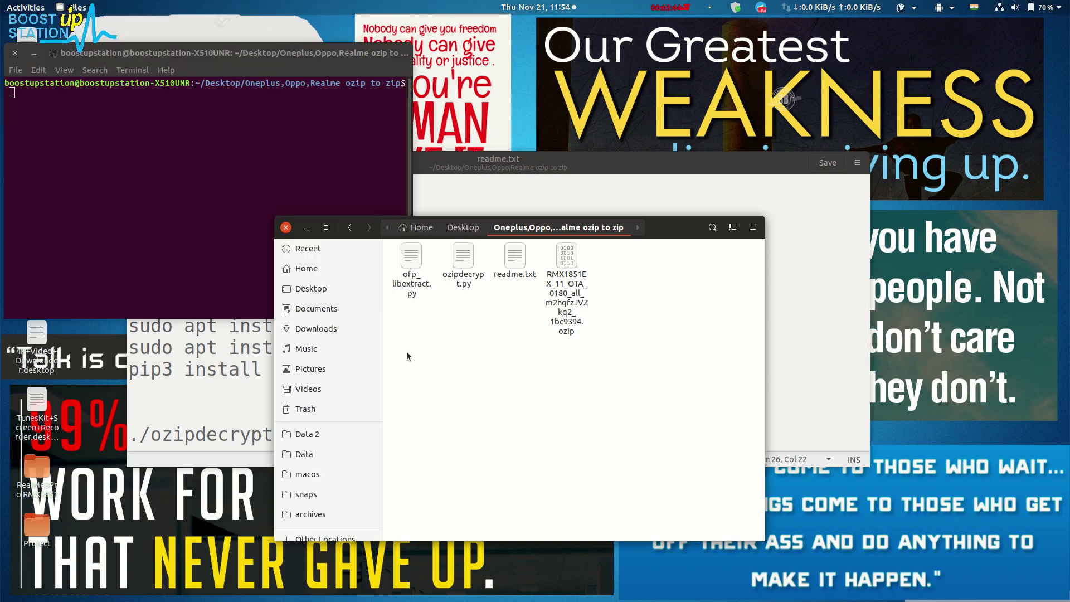
{"action": "right_click", "coordinate": [407, 356]}
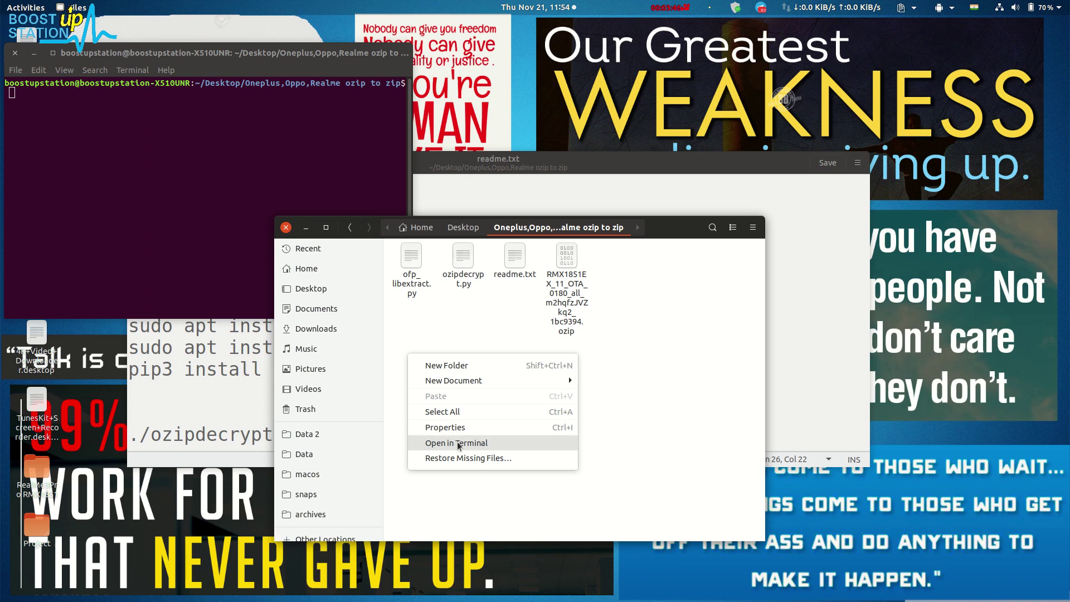
{"action": "left_click", "coordinate": [609, 426]}
Go up to Desktop and cd into the ozip folder by dropping its path into the terminal
{"action": "key", "text": "BackSpace"}
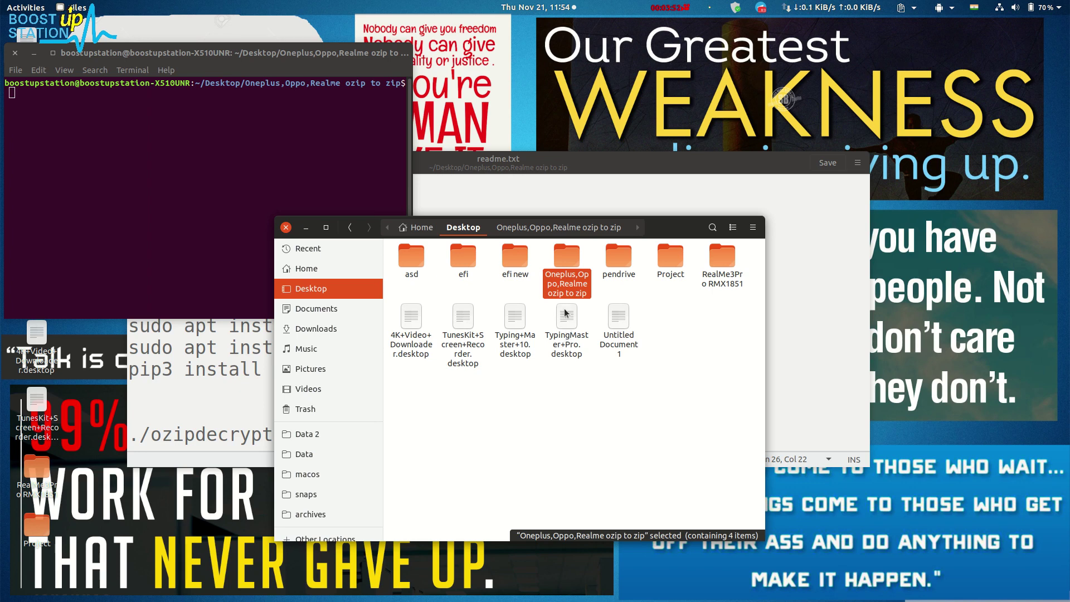
{"action": "left_click", "coordinate": [208, 183]}
{"action": "type", "text": "c"}
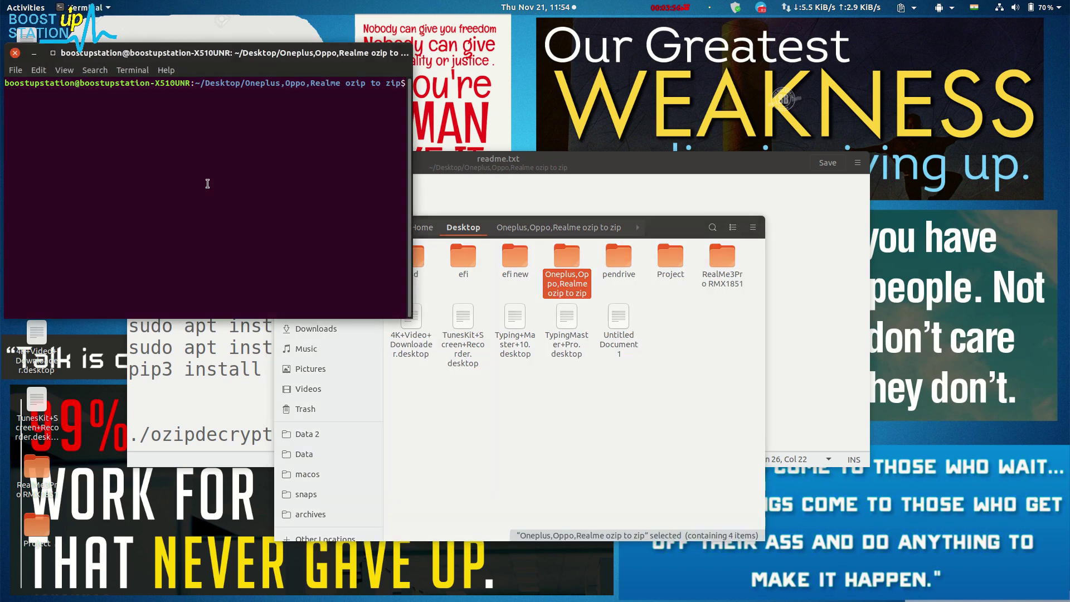
{"action": "type", "text": "d"}
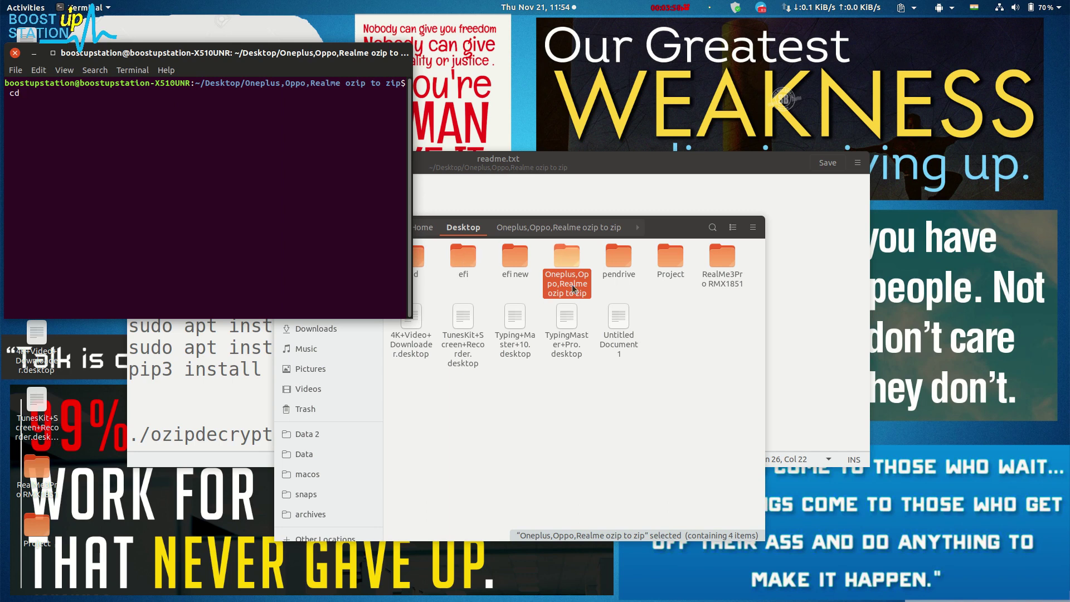
{"action": "mouse_move", "coordinate": [567, 259]}
{"action": "left_mouse_down"}
{"action": "mouse_move", "coordinate": [224, 243]}
{"action": "mouse_move", "coordinate": [188, 219]}
{"action": "left_mouse_up"}
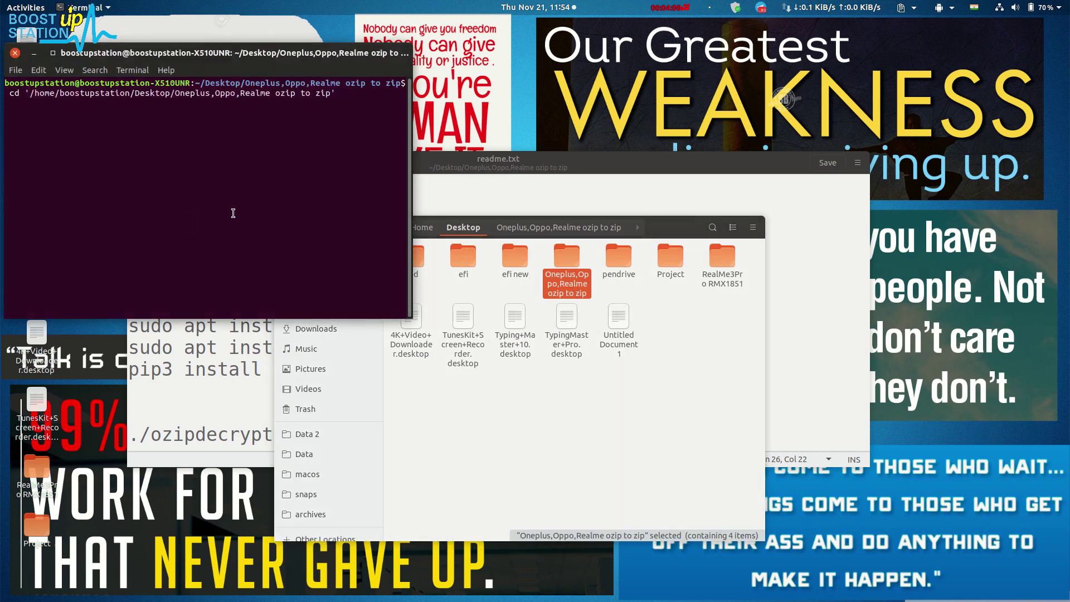
{"action": "key", "text": "Return"}
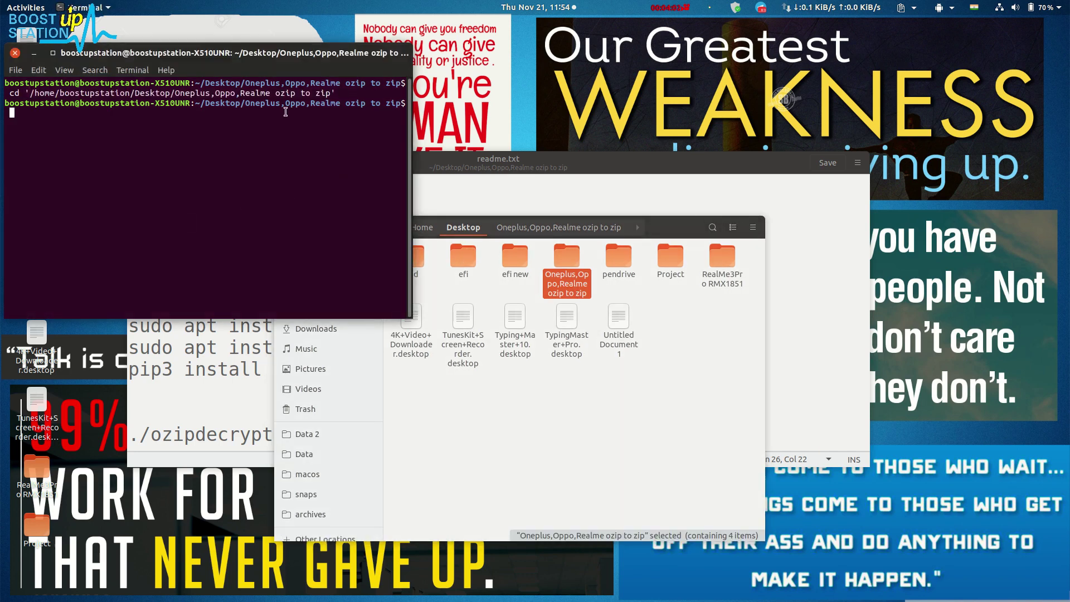
Copy the RMX1851EX .ozip file's full name from its rename field in Files
{"action": "left_click", "coordinate": [554, 256]}
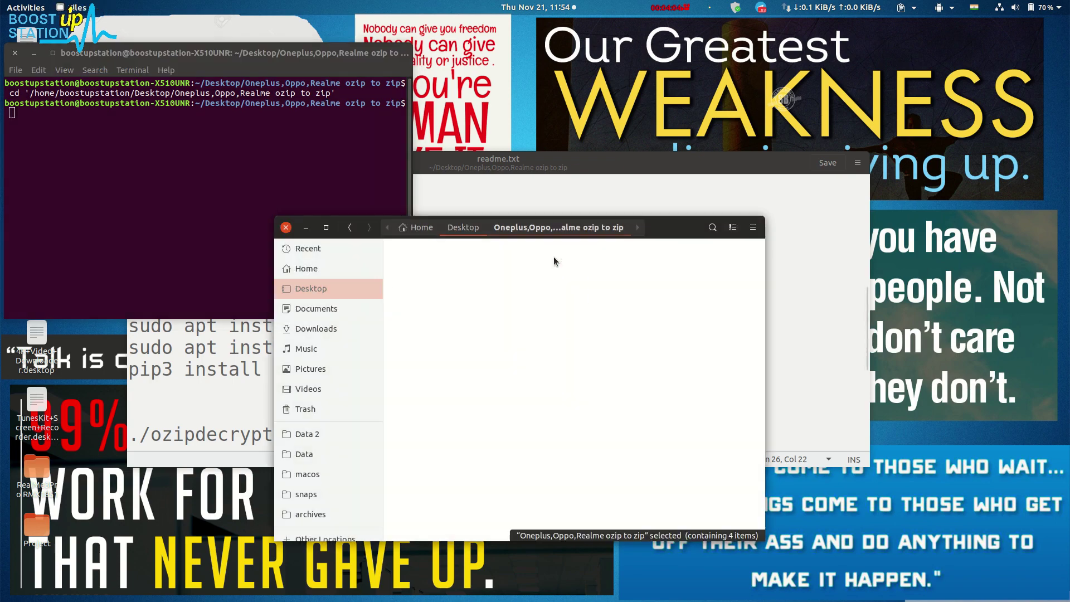
{"action": "left_click", "coordinate": [329, 434]}
{"action": "left_click_drag", "start_coordinate": [320, 433], "coordinate": [484, 435]}
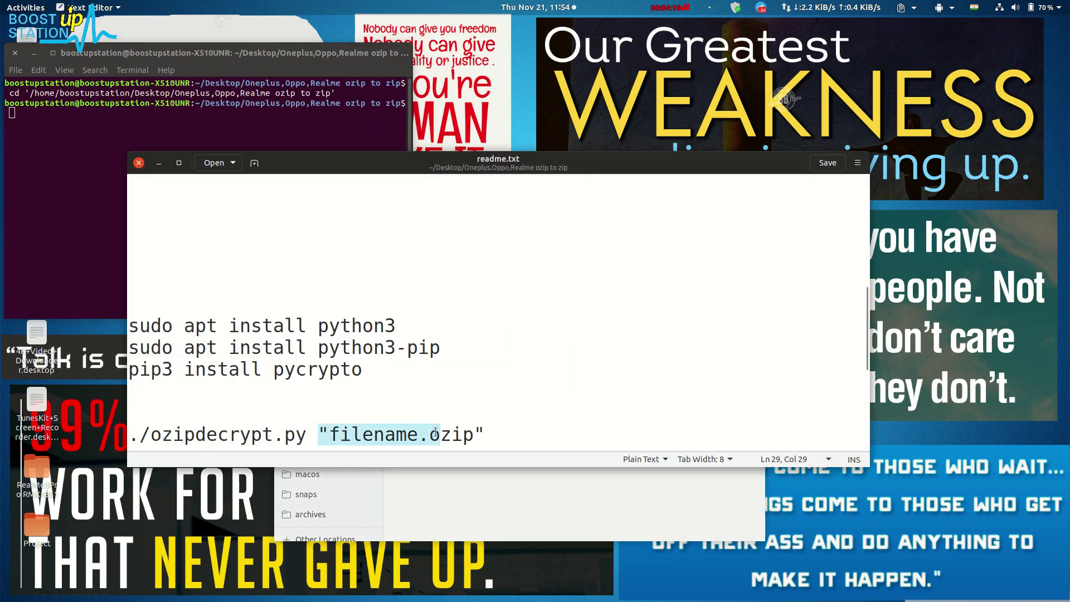
{"action": "left_click", "coordinate": [457, 506]}
{"action": "left_click", "coordinate": [553, 309]}
{"action": "key", "text": "F2"}
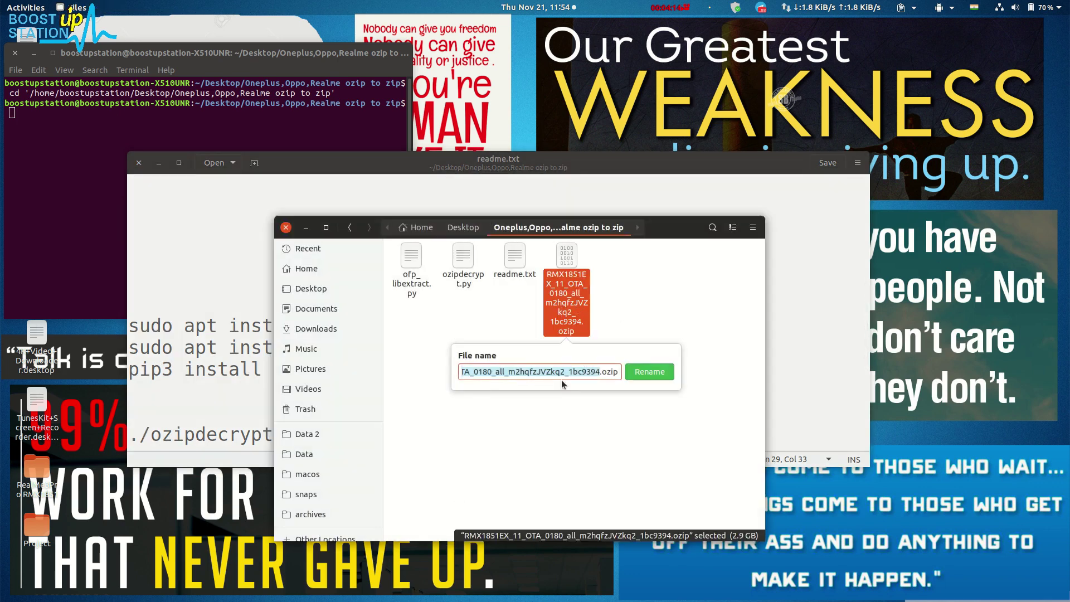
{"action": "left_click", "coordinate": [531, 370]}
{"action": "key", "text": "ctrl+a"}
{"action": "key", "text": "ctrl+c"}
Paste the name over the filename.ozip placeholder, widen gedit, and select the ozipdecrypt command
{"action": "left_click", "coordinate": [241, 364]}
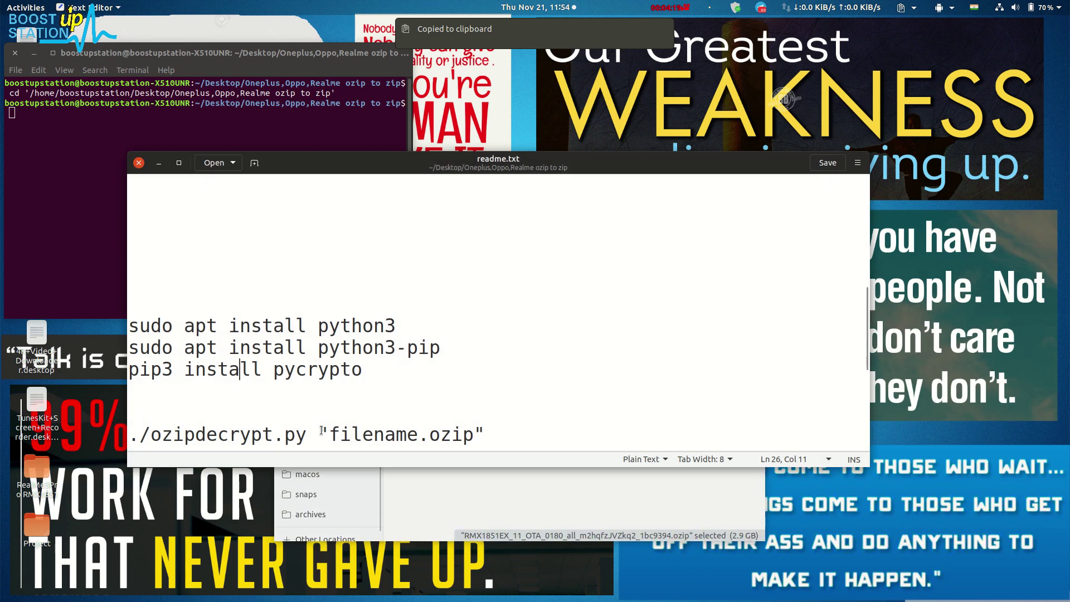
{"action": "left_click_drag", "start_coordinate": [320, 431], "coordinate": [485, 433]}
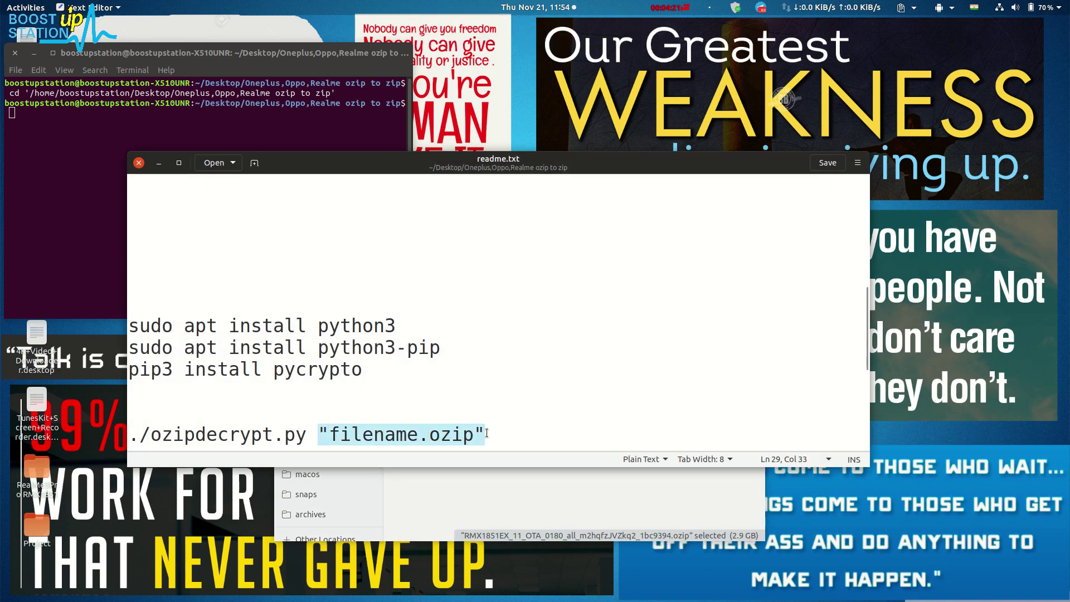
{"action": "key", "text": "ctrl+v"}
{"action": "left_click_drag", "start_coordinate": [870, 404], "coordinate": [1030, 405]}
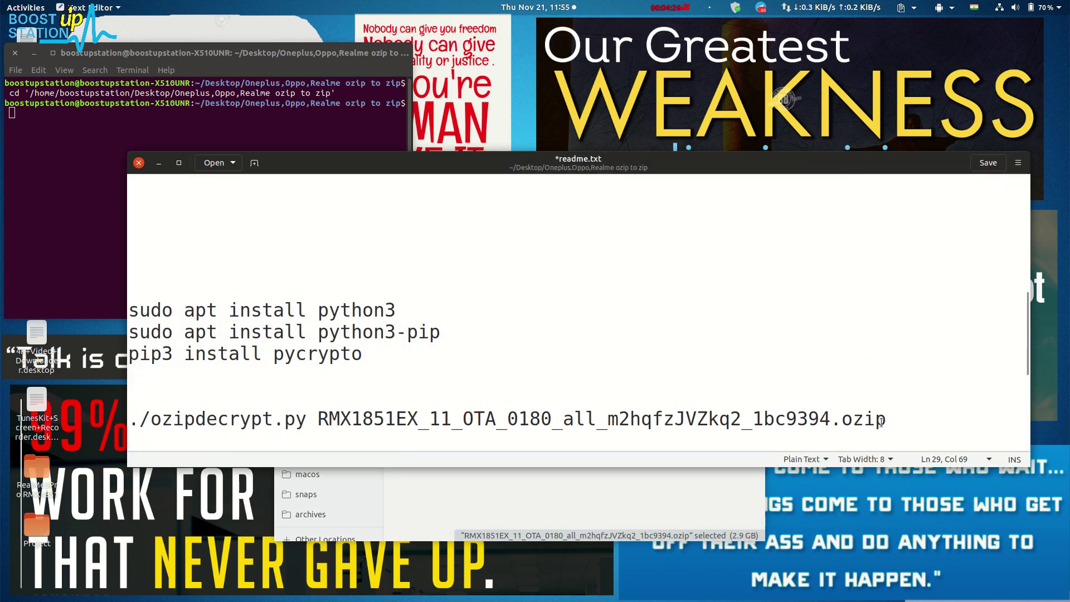
{"action": "left_click_drag", "start_coordinate": [887, 419], "coordinate": [127, 421]}
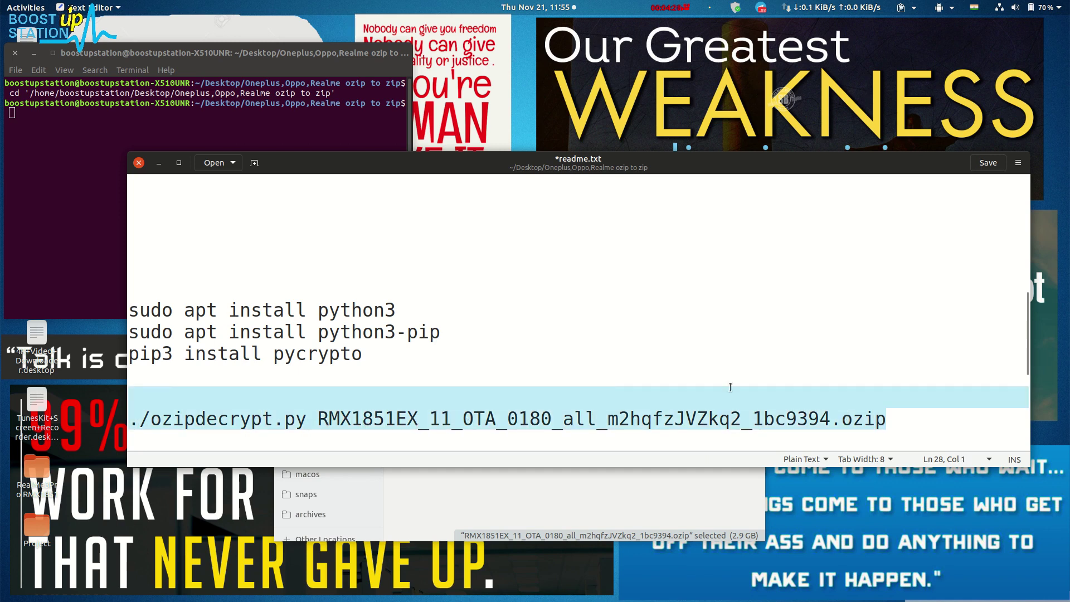
Paste and run the ozipdecrypt.py command, watching the Decrypting... status
{"action": "middle_click", "coordinate": [184, 143]}
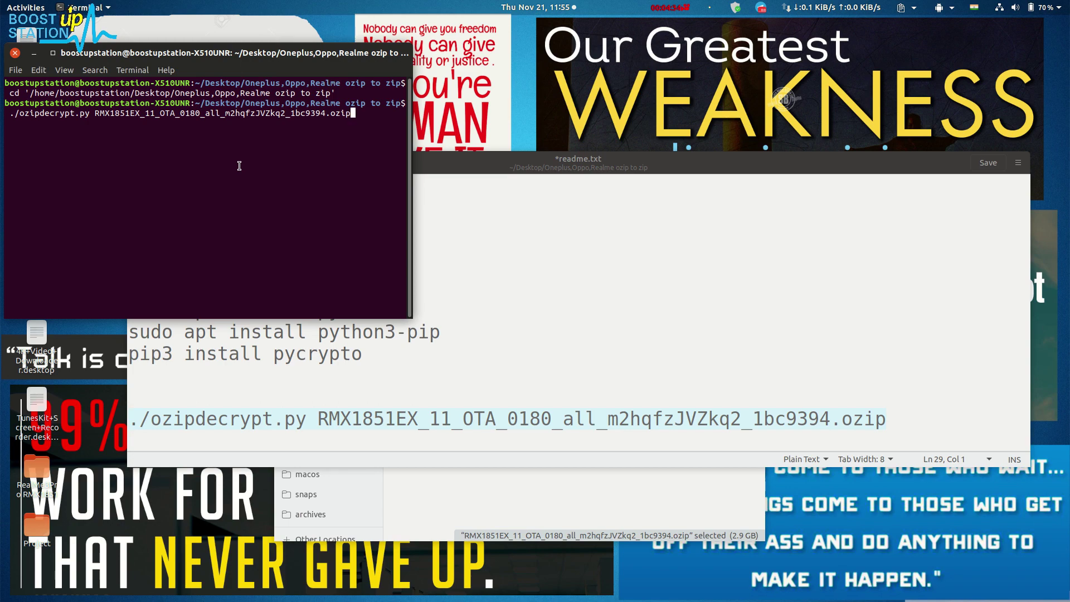
{"action": "key", "text": "Return"}
{"action": "left_click", "coordinate": [618, 334]}
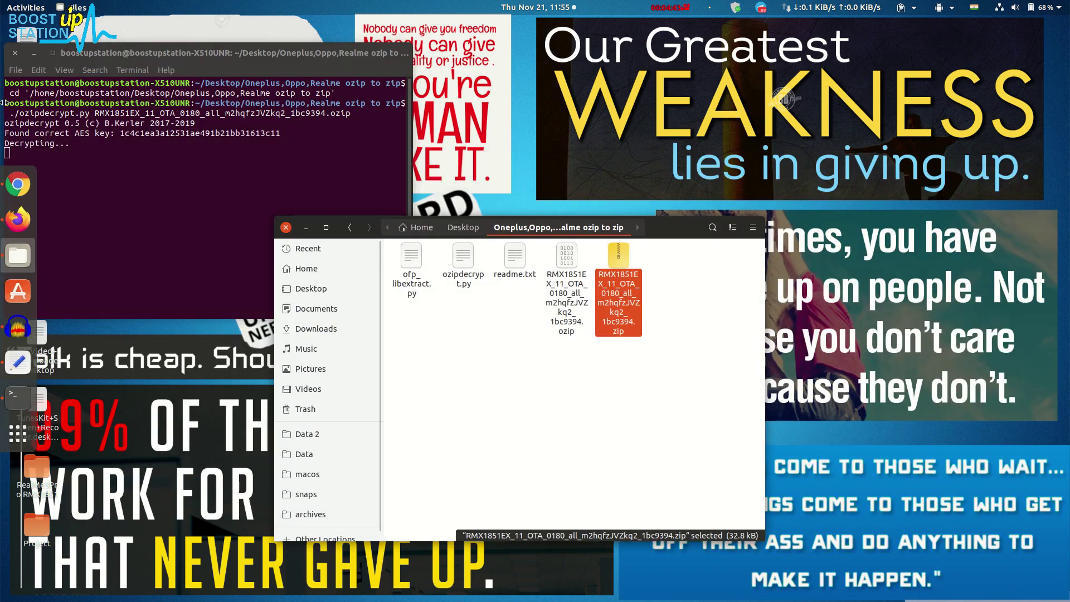
{"action": "left_click", "coordinate": [65, 144]}
{"action": "double_click", "coordinate": [65, 143]}
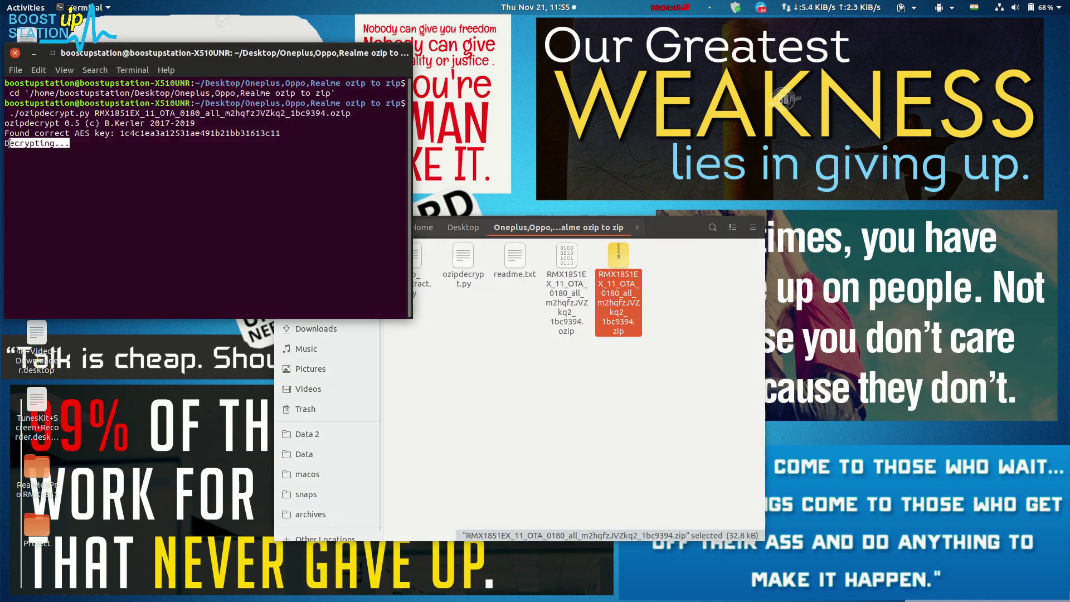
{"action": "left_click", "coordinate": [283, 231]}
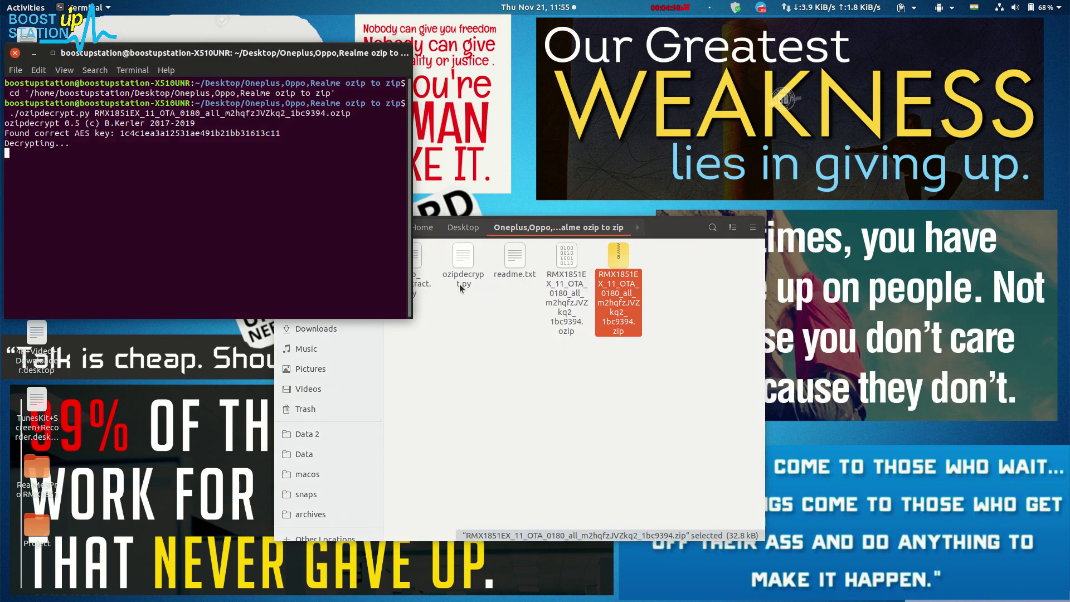
Confirm the DONE!! message, then open the .ozip as a zip archive in WinRAR
{"action": "left_click", "coordinate": [509, 344]}
{"action": "left_click", "coordinate": [551, 329]}
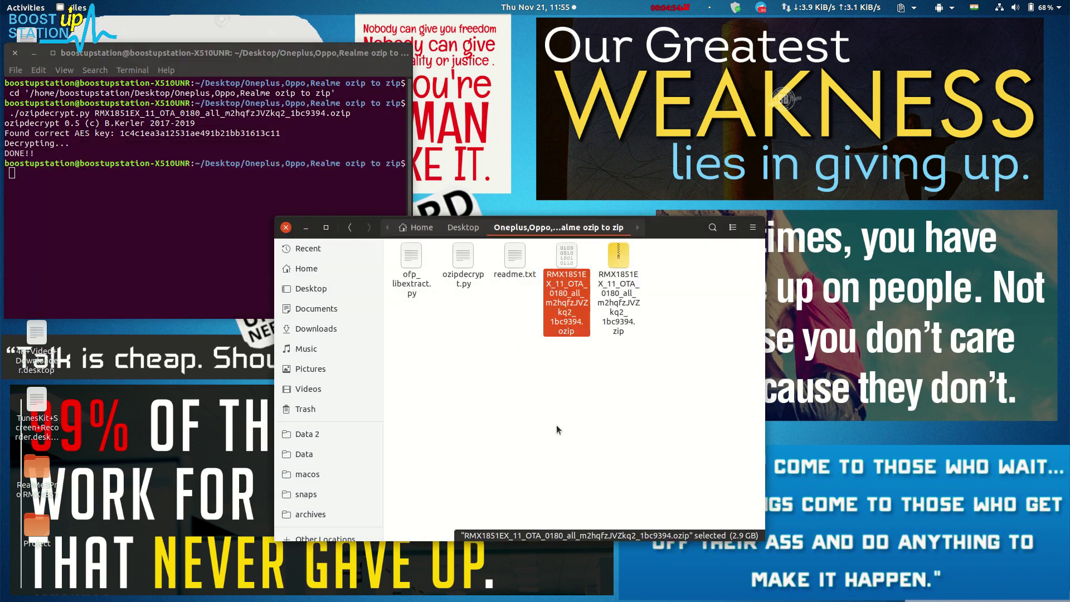
{"action": "left_click_drag", "start_coordinate": [48, 149], "coordinate": [6, 154]}
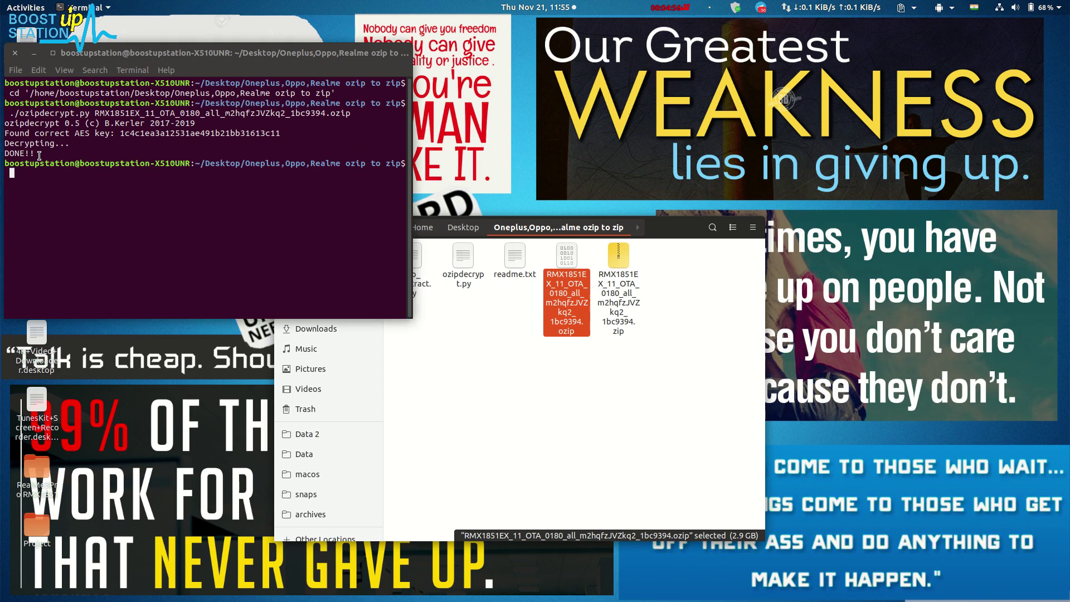
{"action": "left_click", "coordinate": [577, 297]}
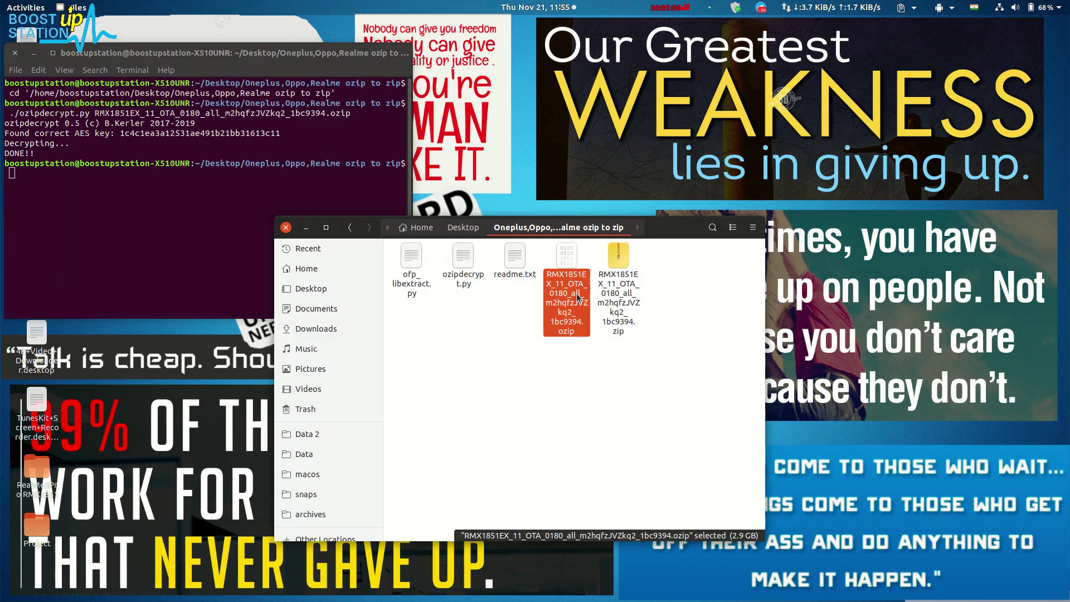
{"action": "double_click", "coordinate": [559, 310]}
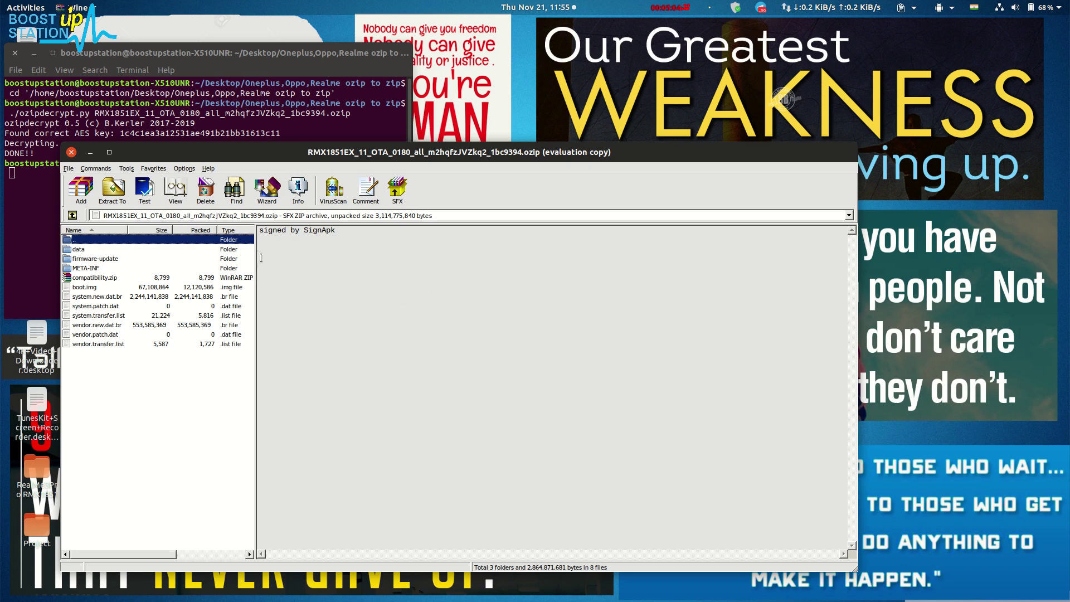
{"action": "left_click", "coordinate": [121, 414]}
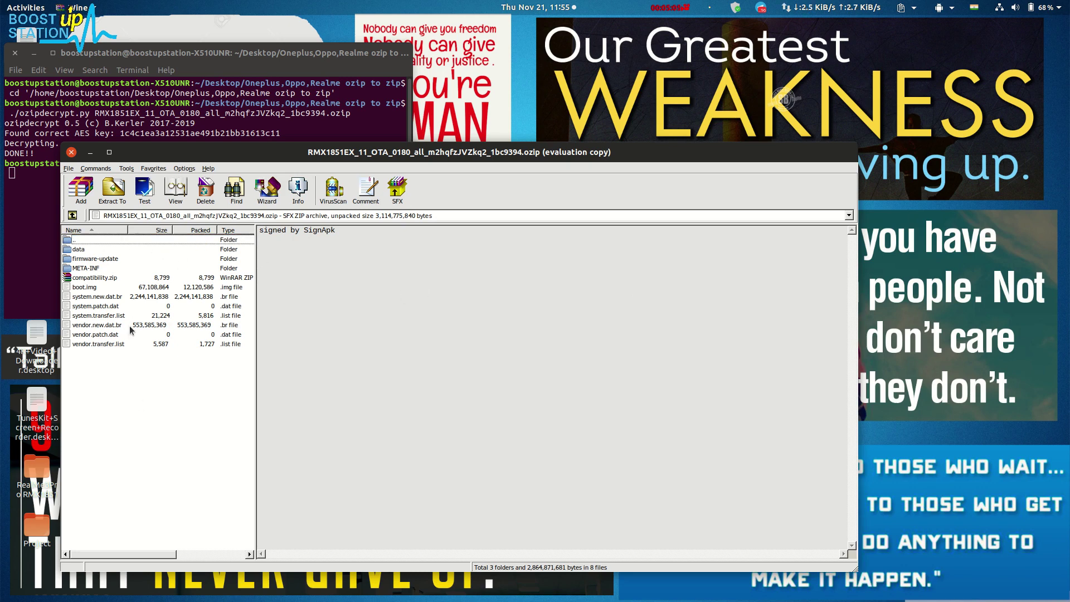
{"action": "left_click_drag", "start_coordinate": [86, 366], "coordinate": [84, 303]}
{"action": "left_click", "coordinate": [107, 295]}
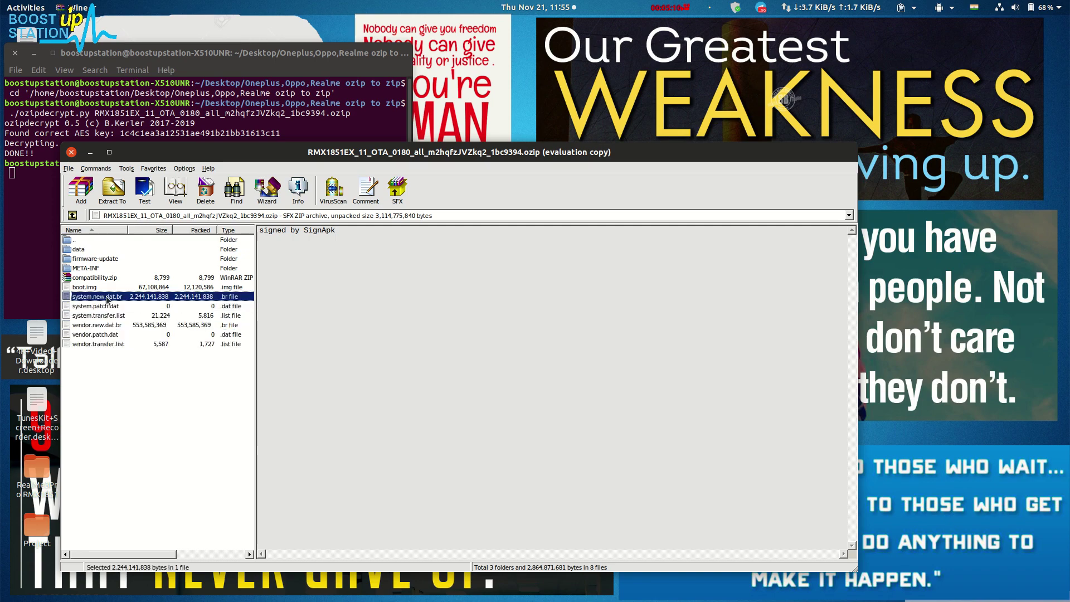
{"action": "left_click", "coordinate": [72, 151]}
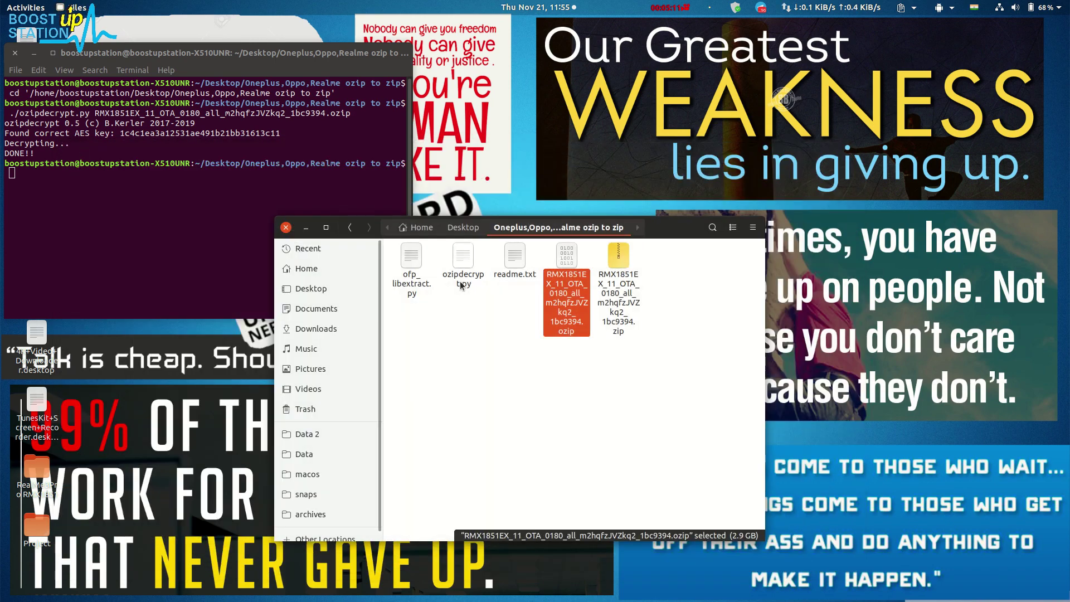
{"action": "double_click", "coordinate": [603, 299]}
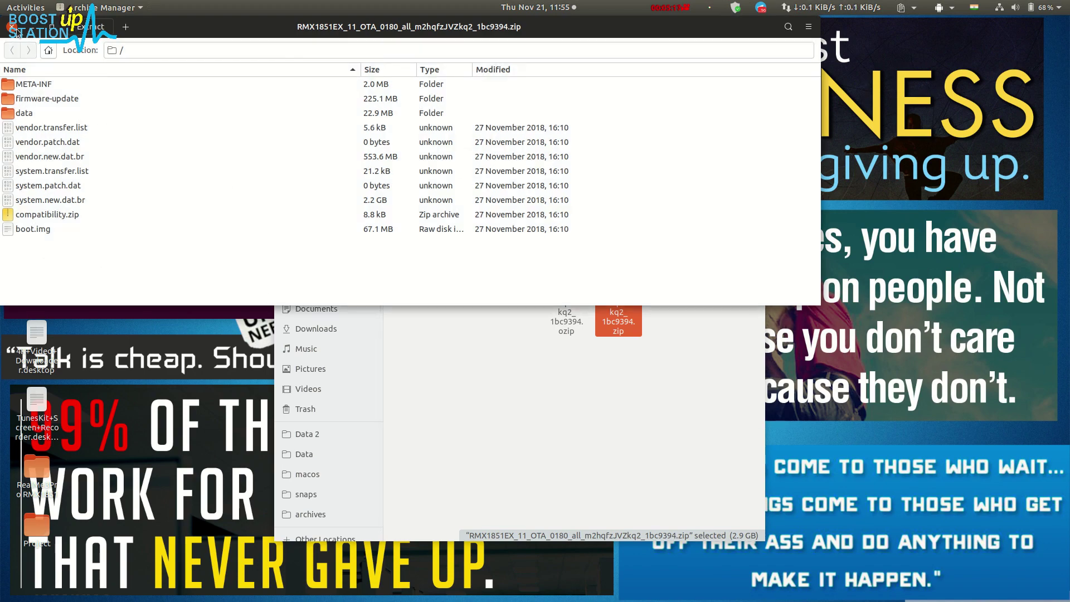
{"action": "key", "text": "ctrl+w"}
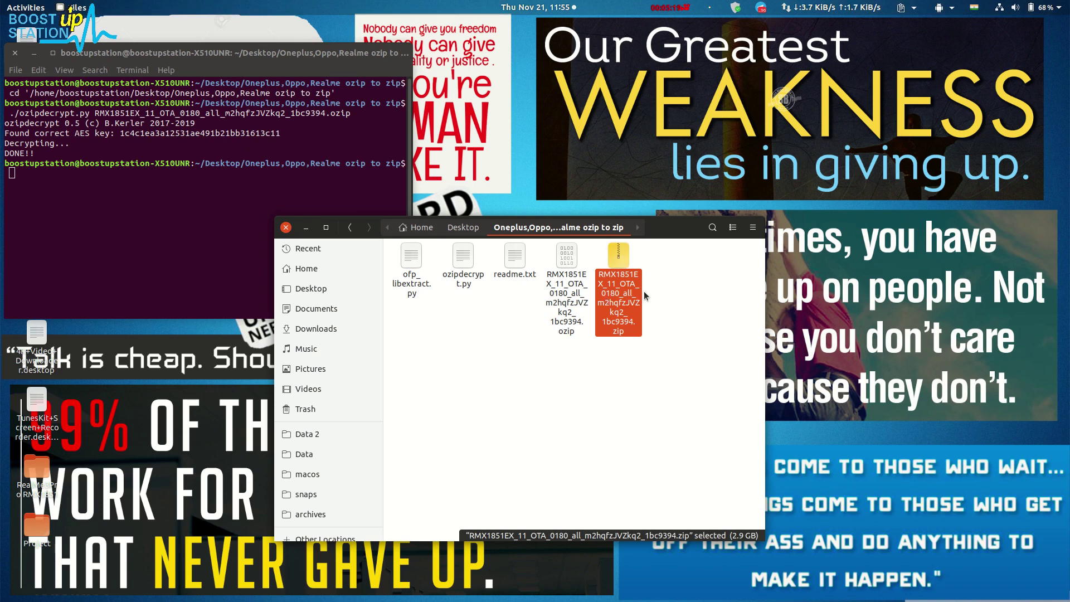
{"action": "left_click", "coordinate": [484, 379]}
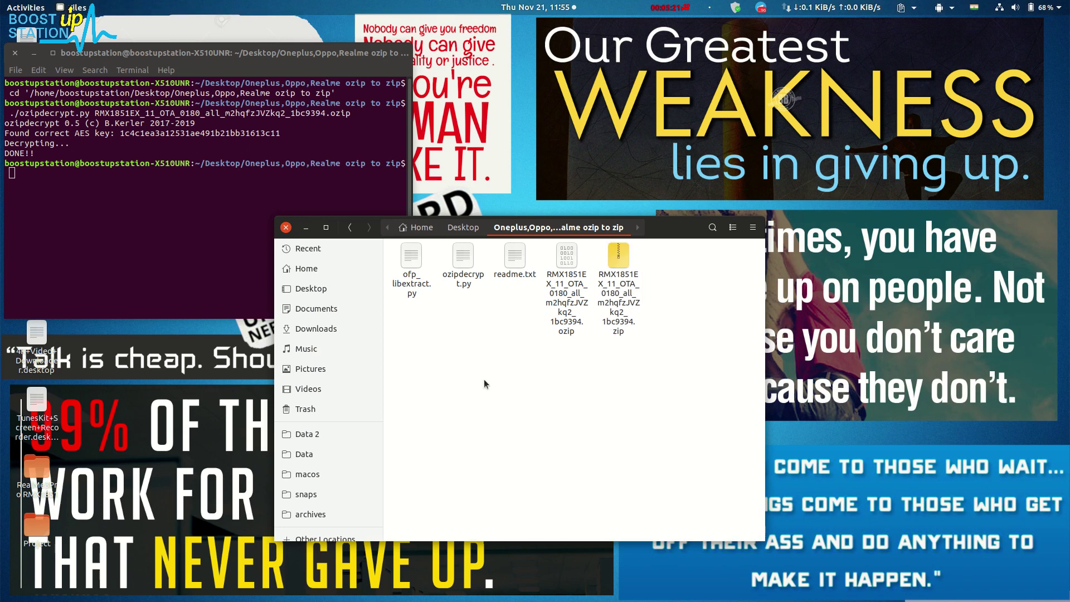
{"action": "left_click", "coordinate": [611, 313]}
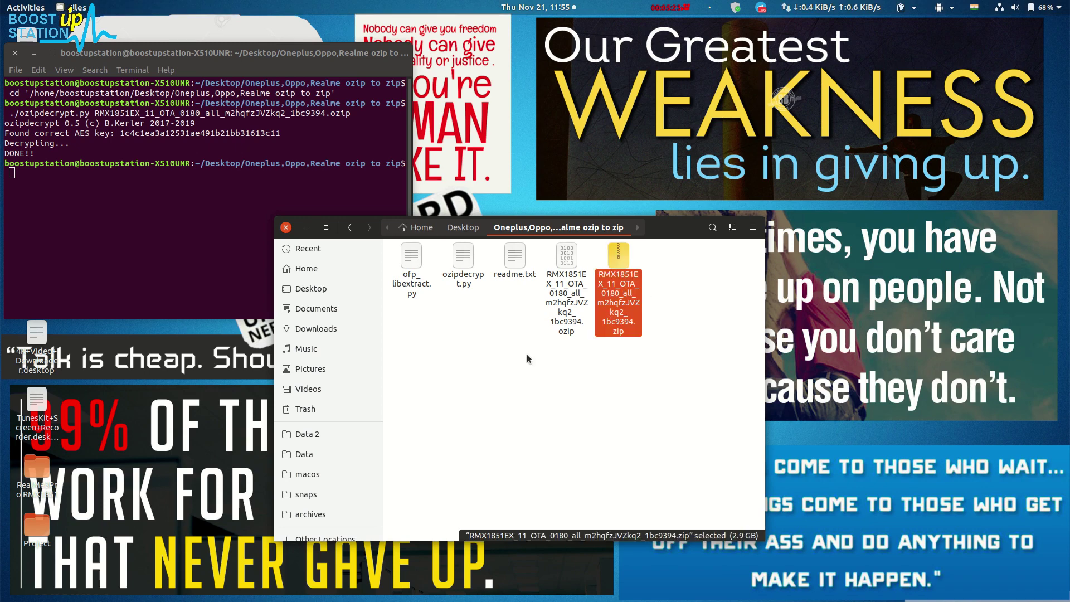
{"action": "left_click", "coordinate": [489, 373]}
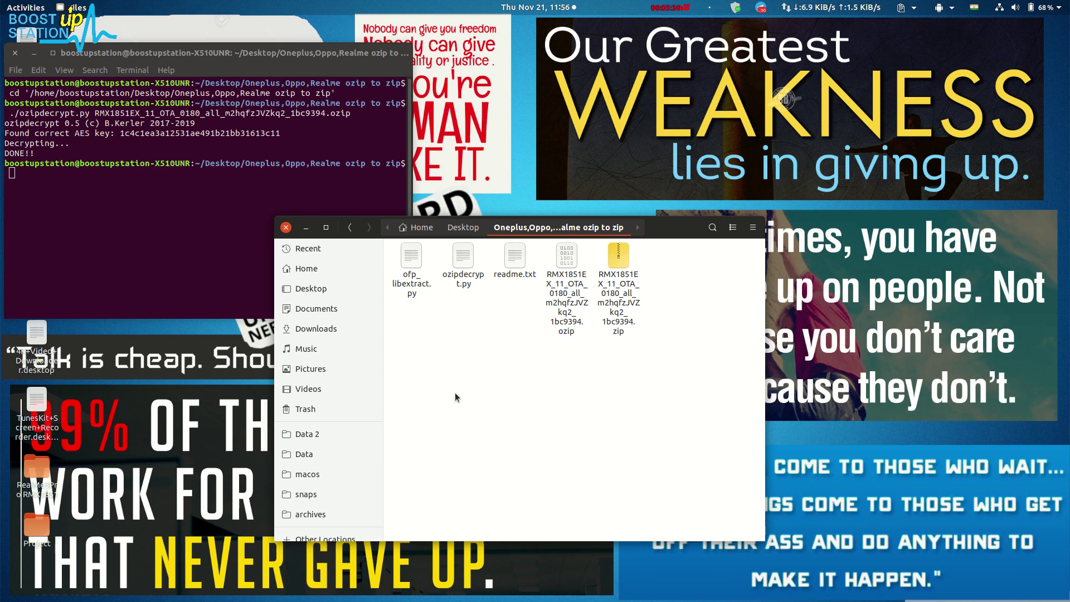